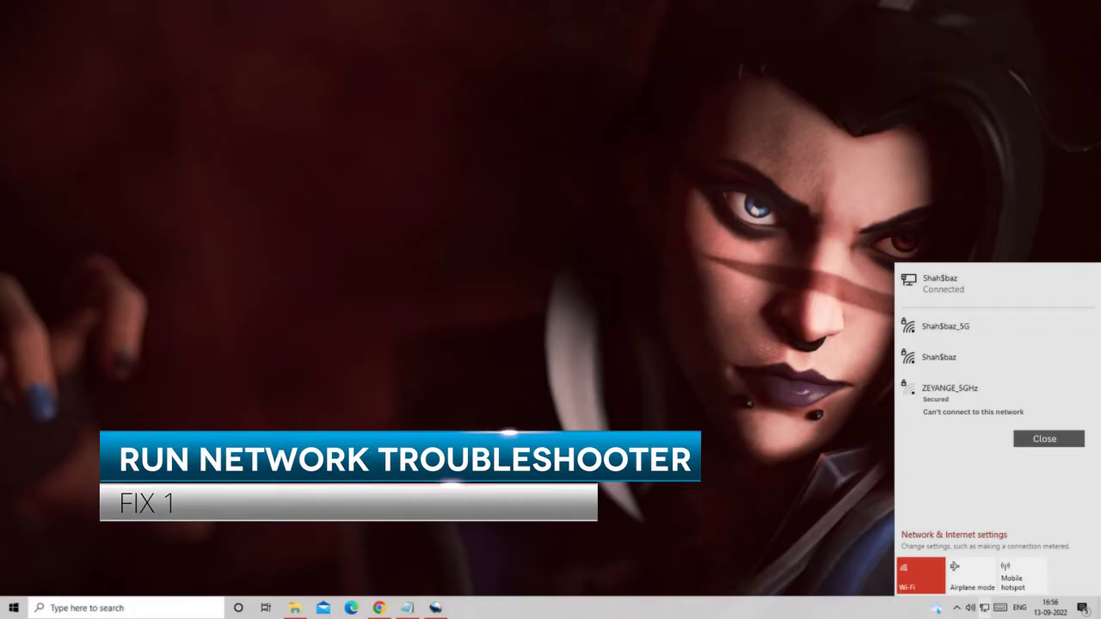
Search Windows for "trouble", open the Troubleshoot settings and show the additional troubleshooters.
{"action": "left_click", "coordinate": [120, 607]}
{"action": "type", "text": "trouble"}
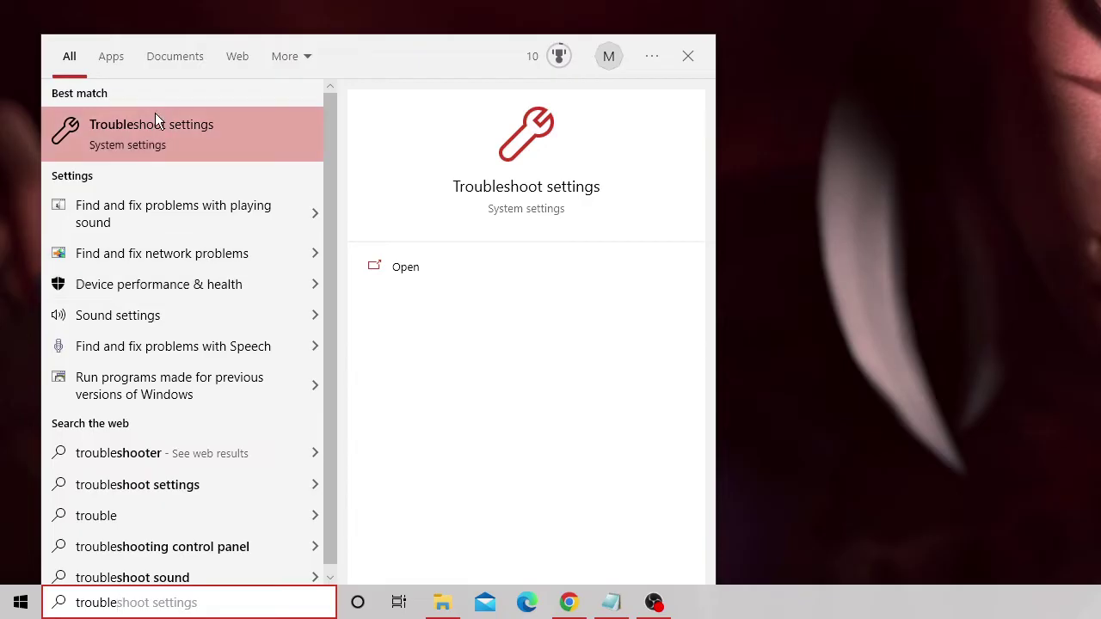
{"action": "left_click", "coordinate": [214, 126]}
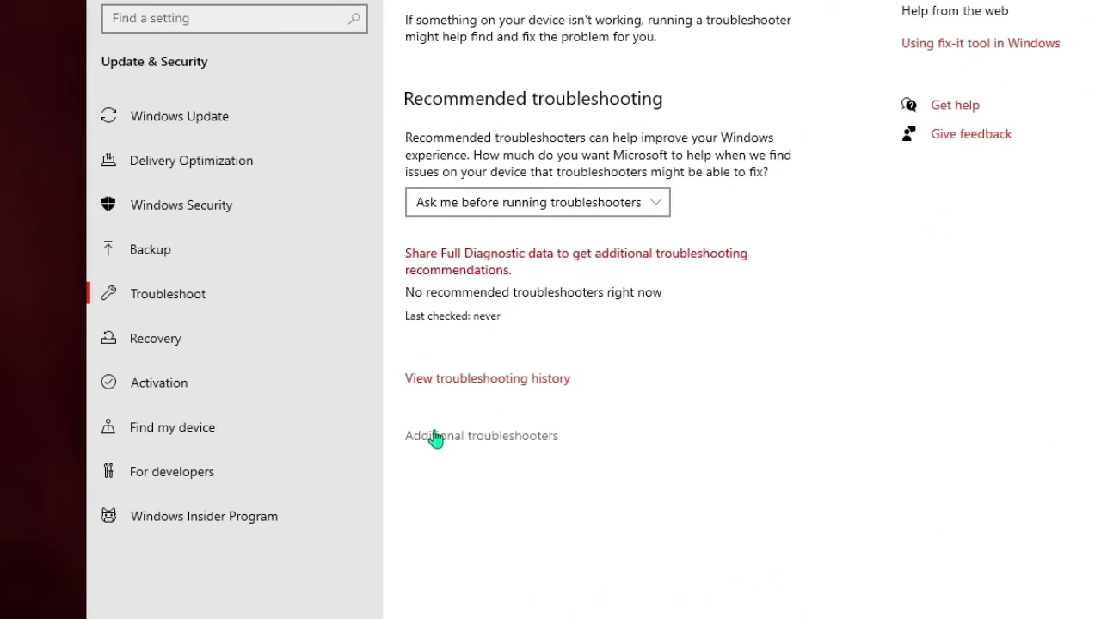
{"action": "left_click", "coordinate": [460, 470]}
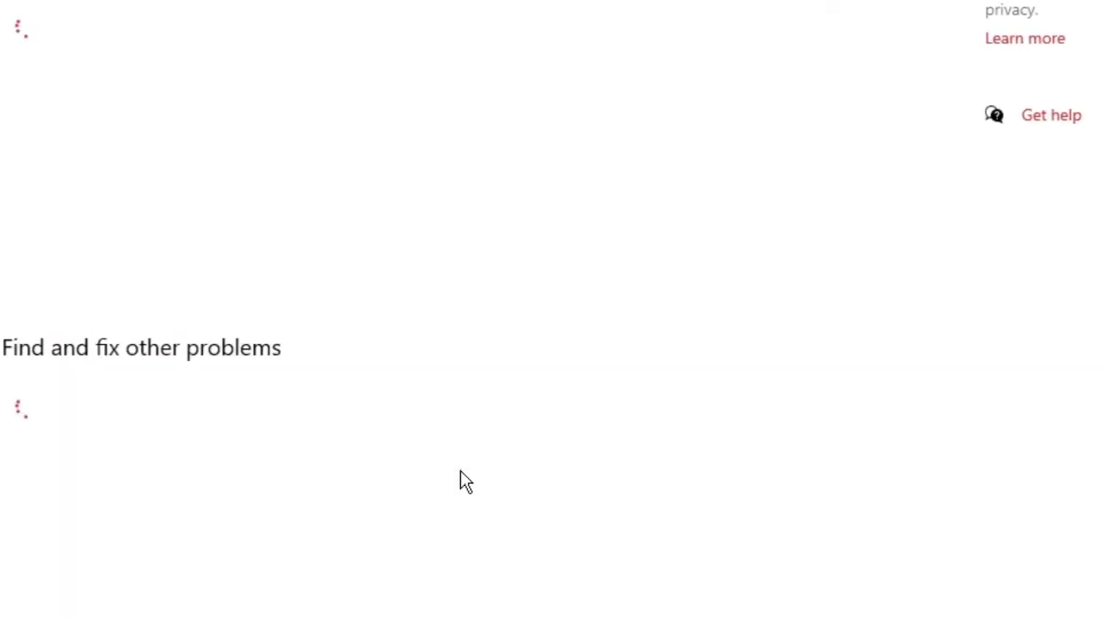
Run the Network Adapter troubleshooter on the Wi-Fi adapter, closing the troubleshooter and the Settings window when it ends.
{"action": "scroll", "coordinate": [411, 453], "scroll_direction": "down", "scroll_amount": 2}
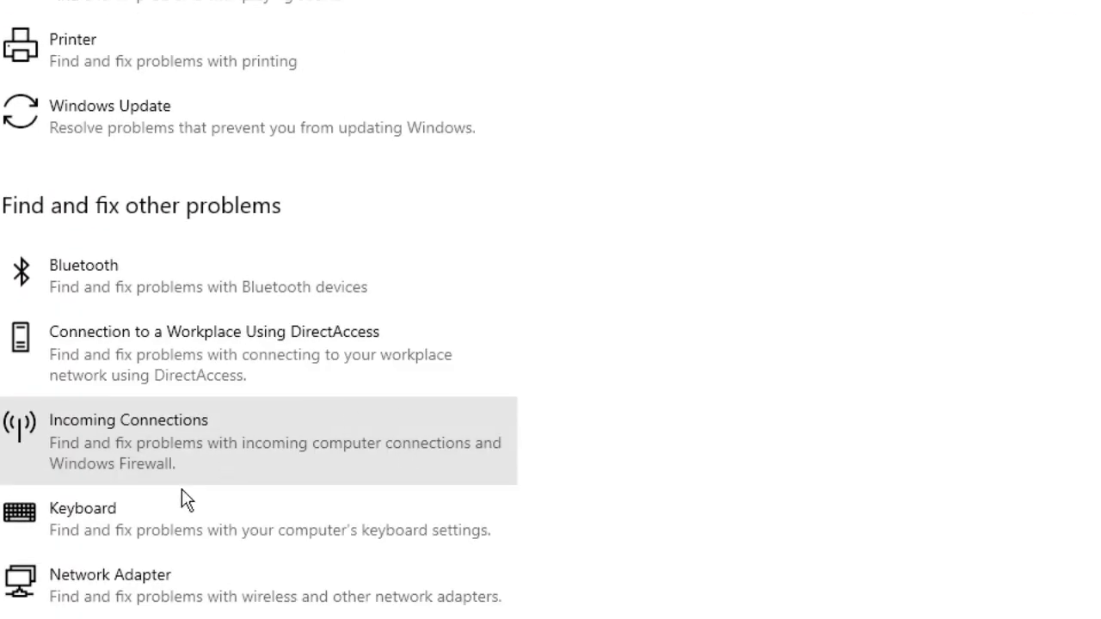
{"action": "scroll", "coordinate": [221, 474], "scroll_direction": "down", "scroll_amount": 4}
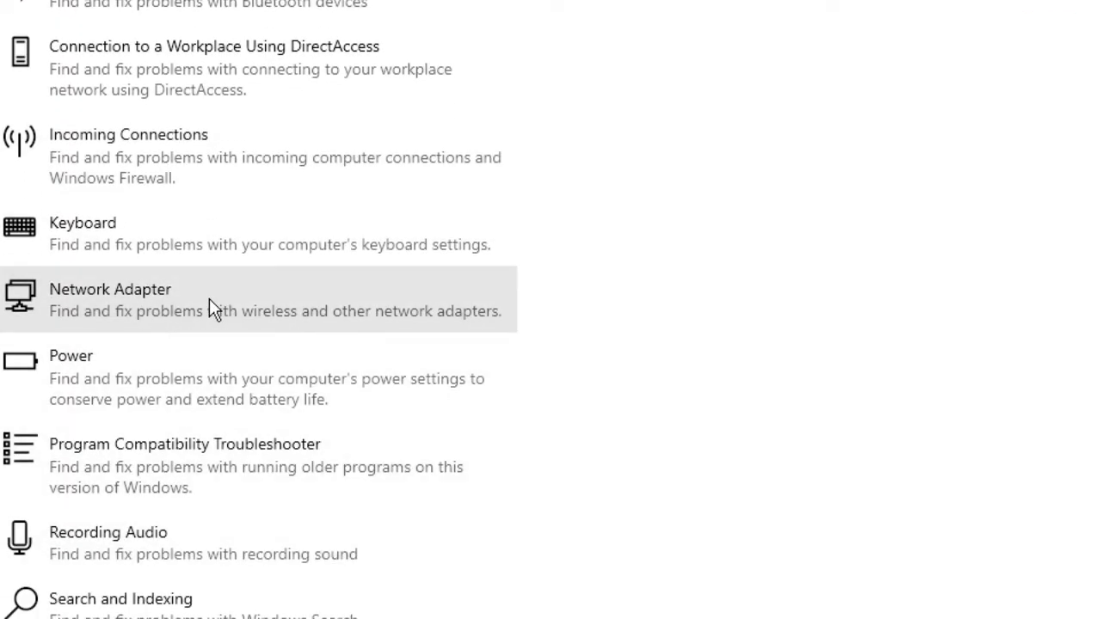
{"action": "left_click", "coordinate": [209, 298]}
{"action": "left_click", "coordinate": [413, 376]}
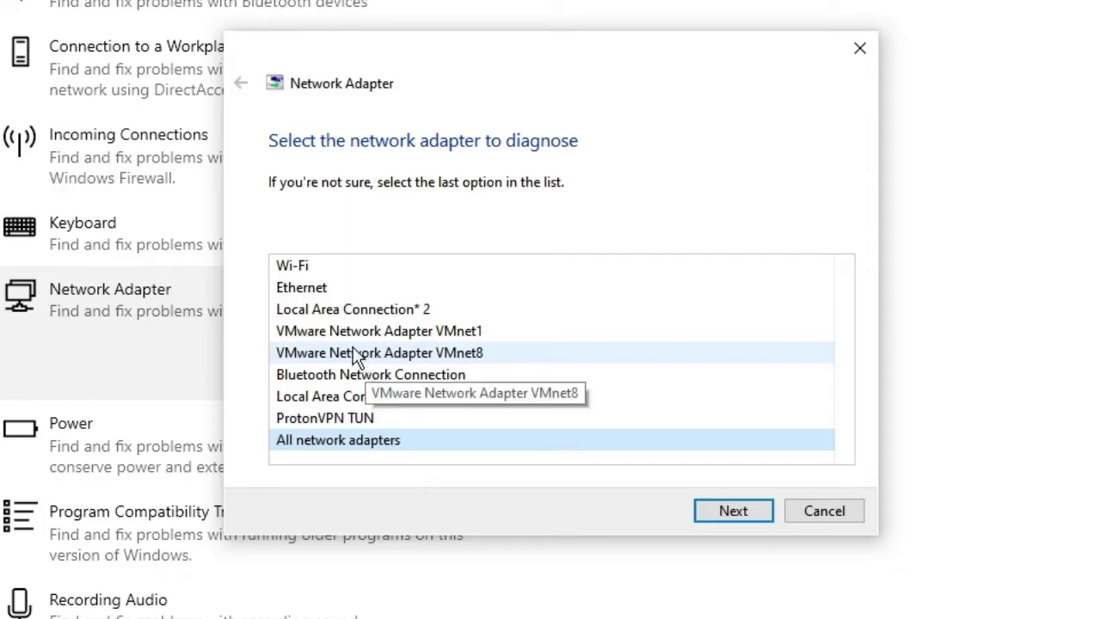
{"action": "left_click", "coordinate": [328, 272]}
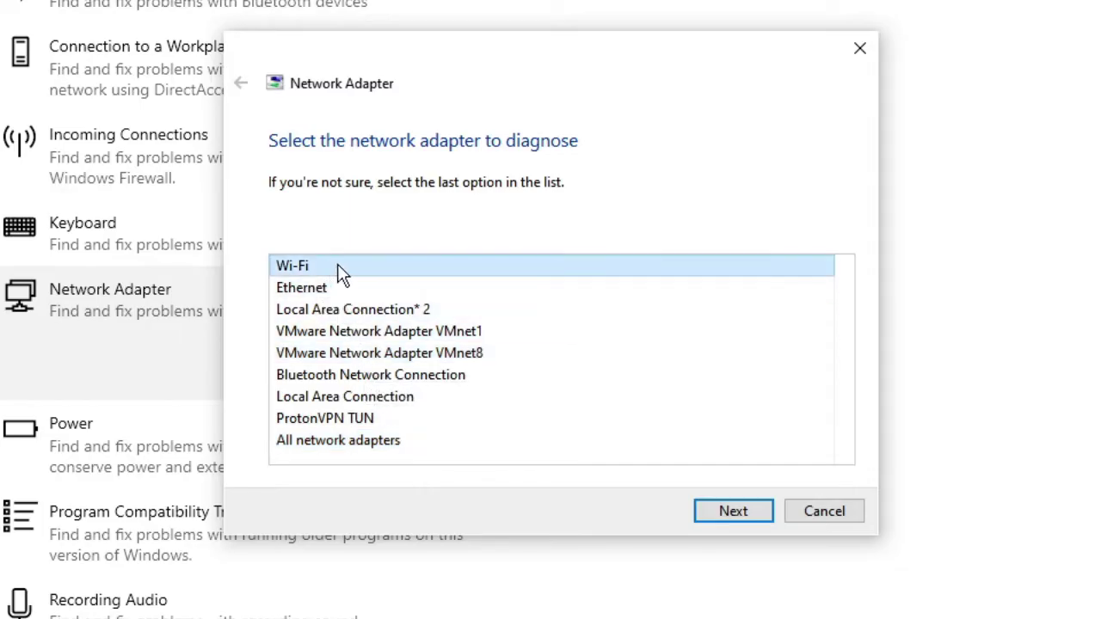
{"action": "left_click", "coordinate": [765, 512]}
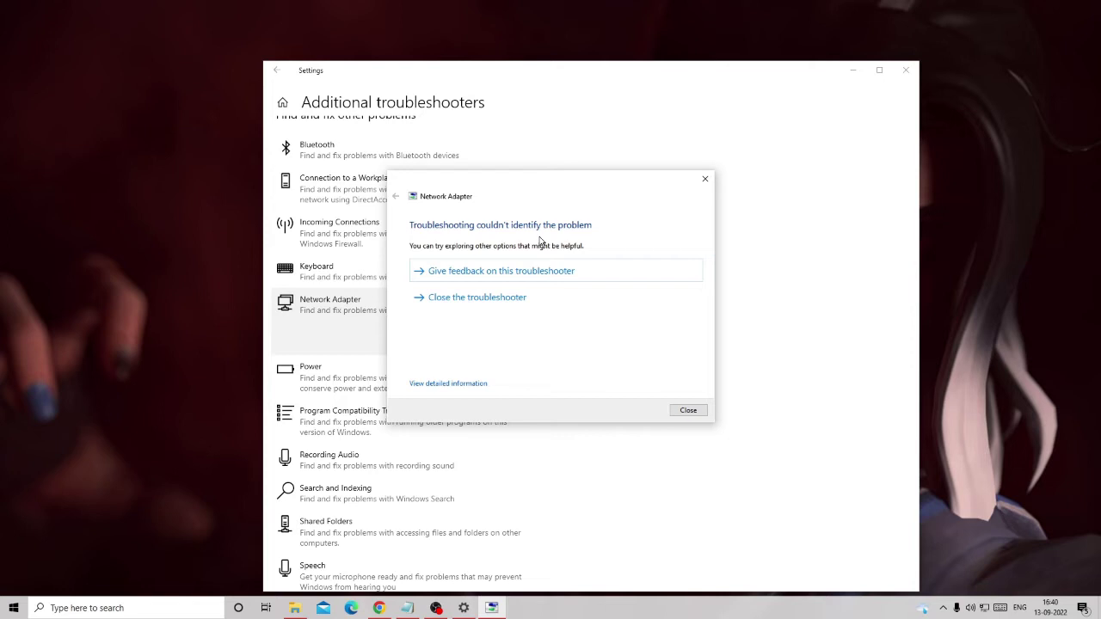
{"action": "left_click", "coordinate": [688, 410]}
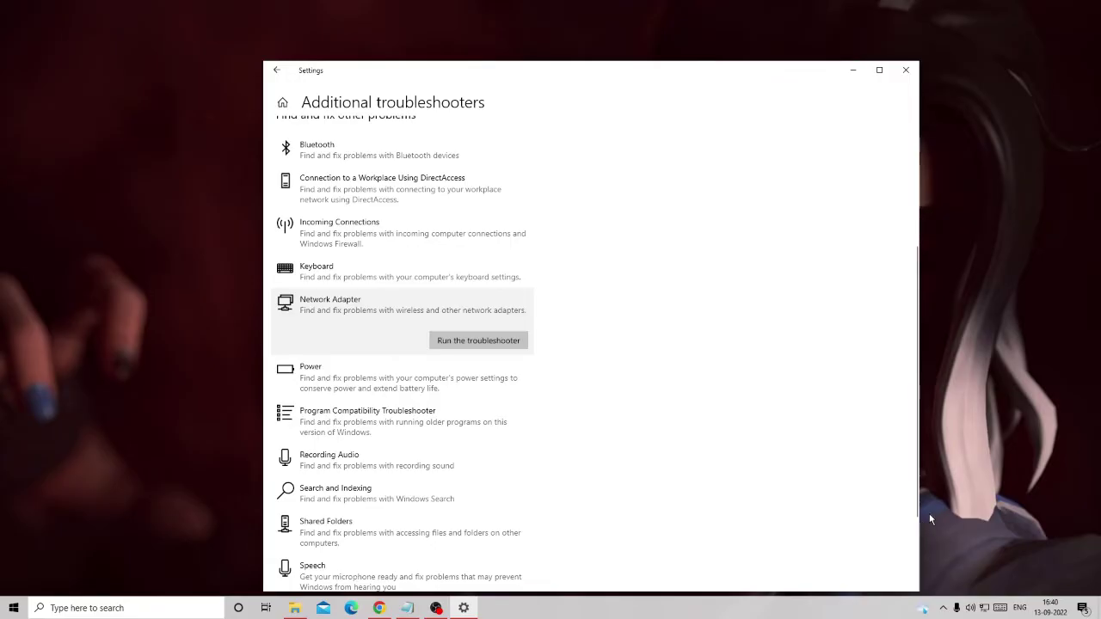
{"action": "left_click", "coordinate": [909, 76]}
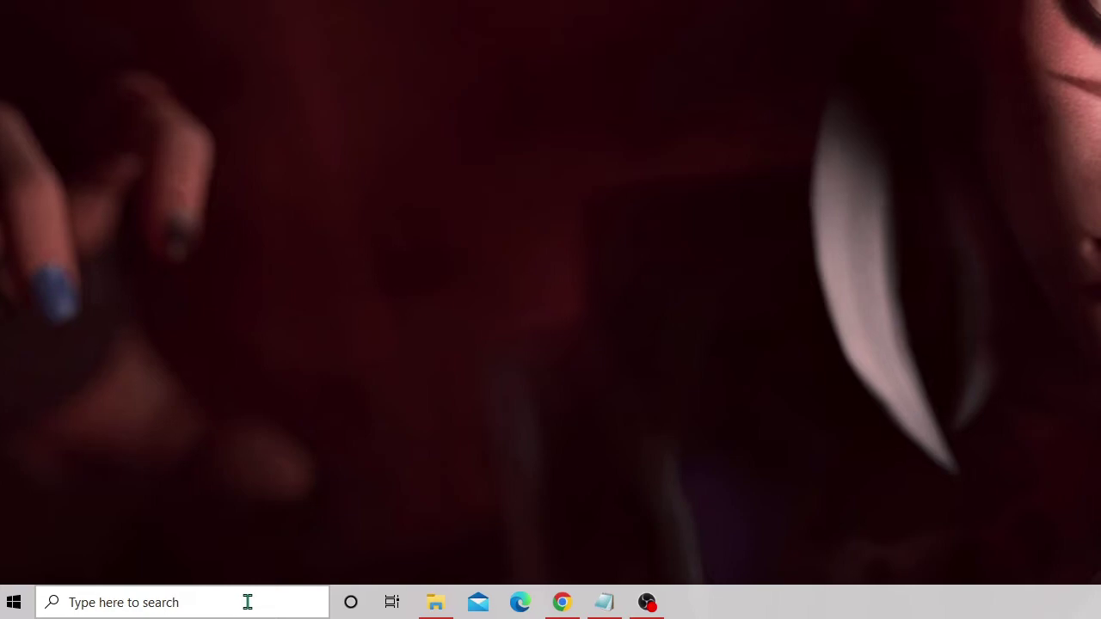
Open Network Connections by running ncpa.cpl and disable the Wi-Fi adapter.
{"action": "left_click", "coordinate": [170, 608]}
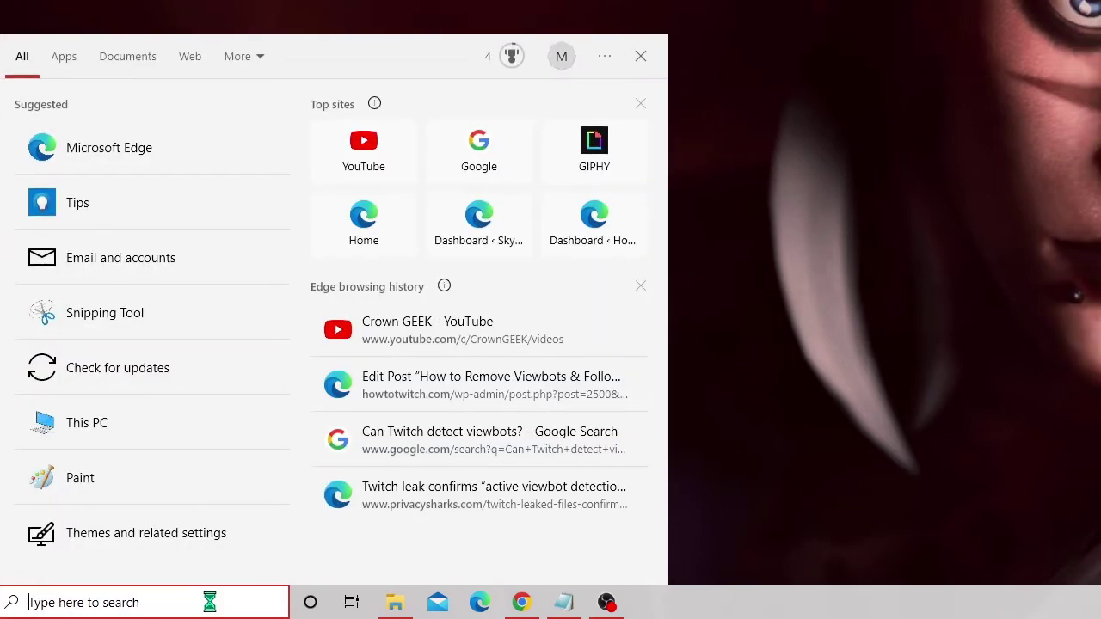
{"action": "type", "text": "ncpa.cpl"}
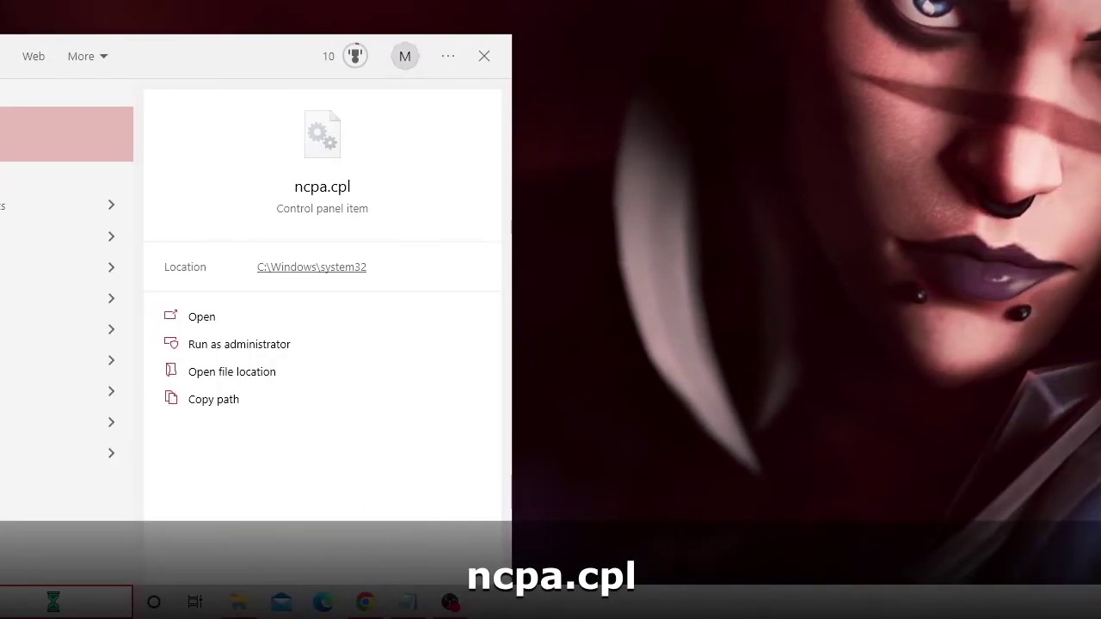
{"action": "key", "text": "Return"}
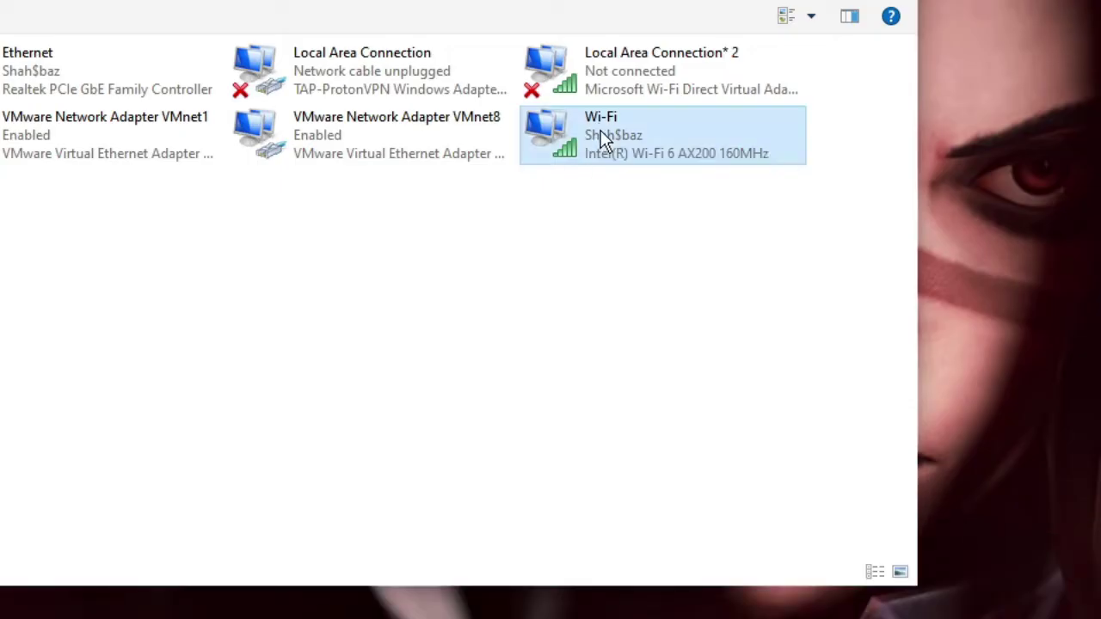
{"action": "right_click", "coordinate": [601, 130]}
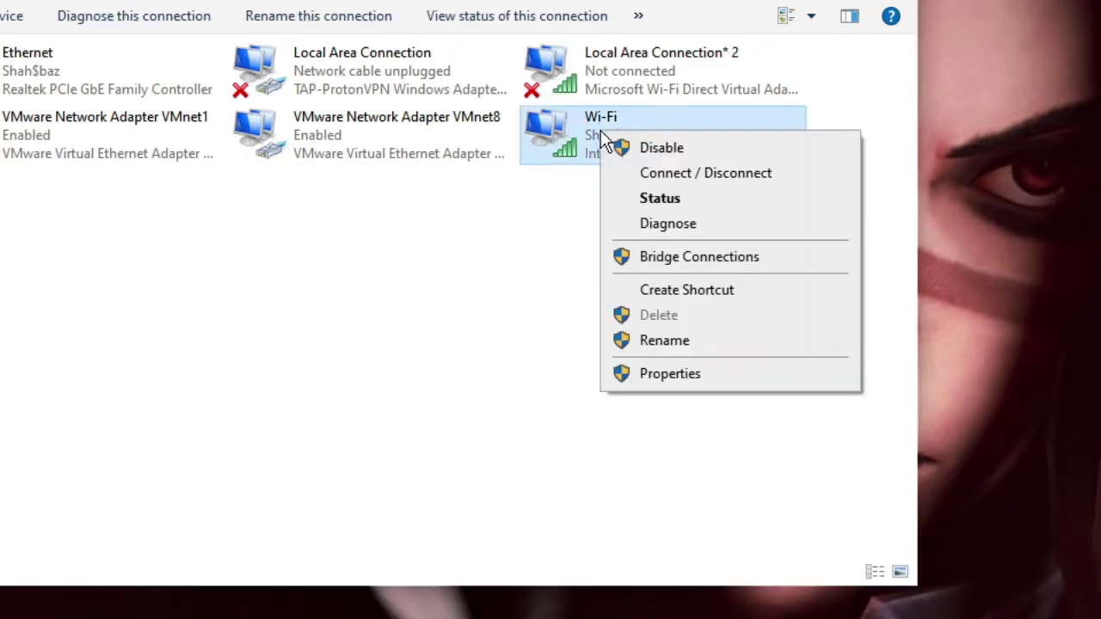
{"action": "left_click", "coordinate": [675, 152]}
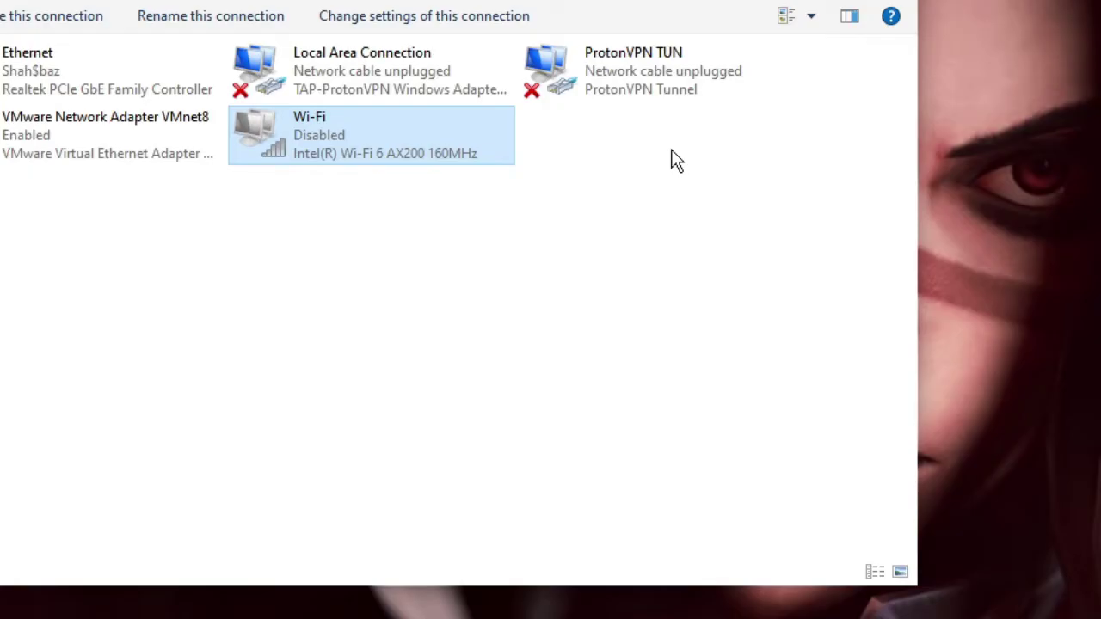
{"action": "left_click", "coordinate": [489, 220]}
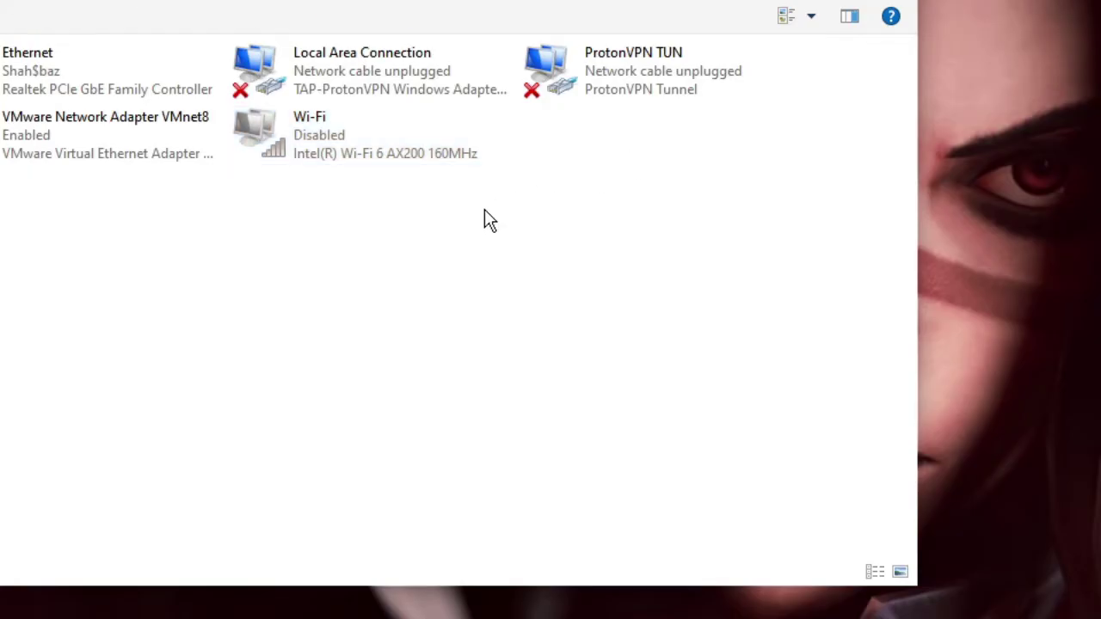
Enable the disabled Wi-Fi adapter again and close the Network Connections window.
{"action": "right_click", "coordinate": [348, 137]}
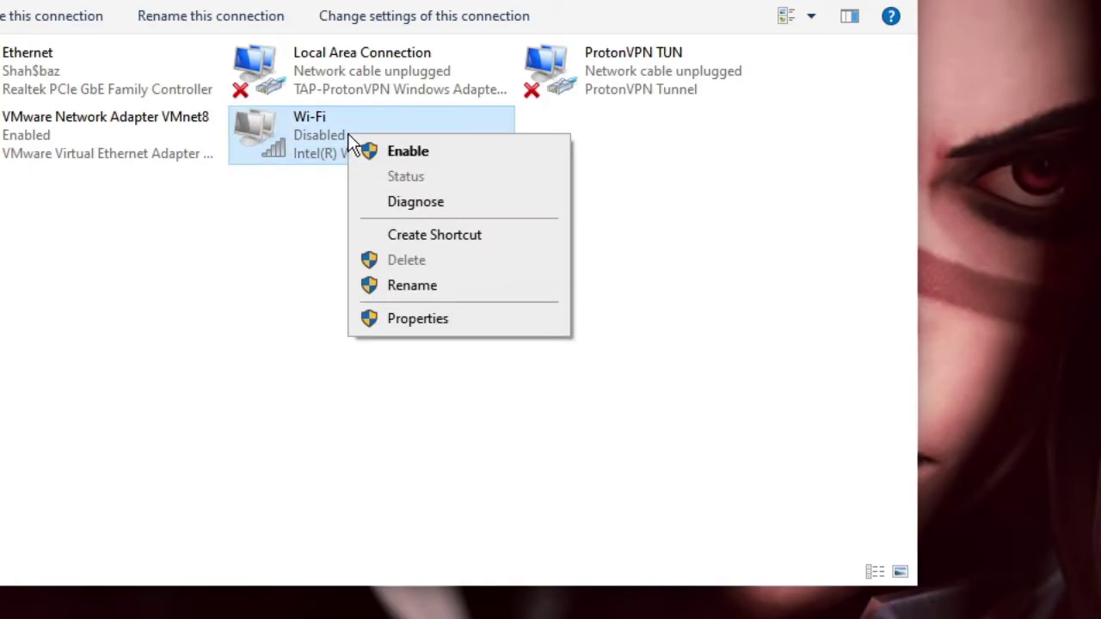
{"action": "left_click", "coordinate": [411, 153]}
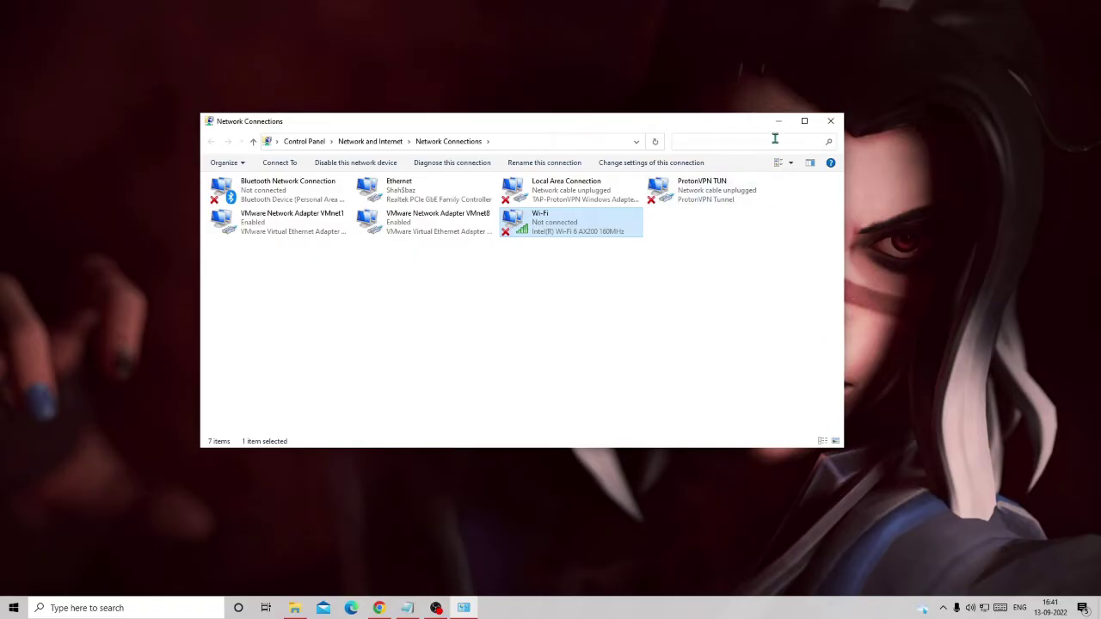
{"action": "left_click", "coordinate": [831, 122]}
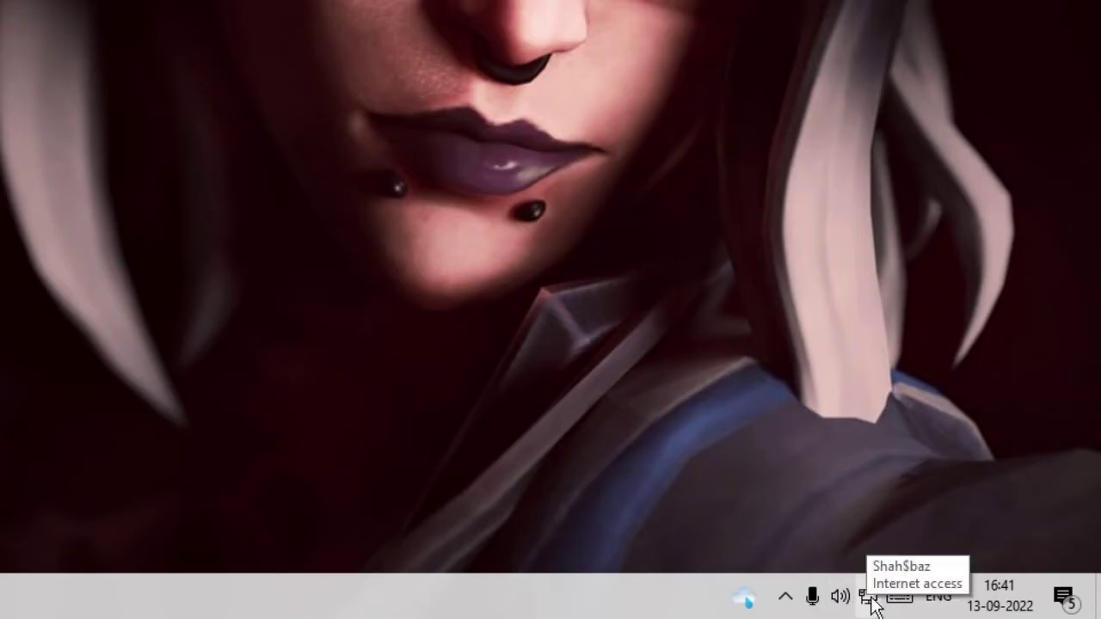
Show the connection options for the first available Wi-Fi network in the network list and dismiss them.
{"action": "left_click", "coordinate": [869, 603]}
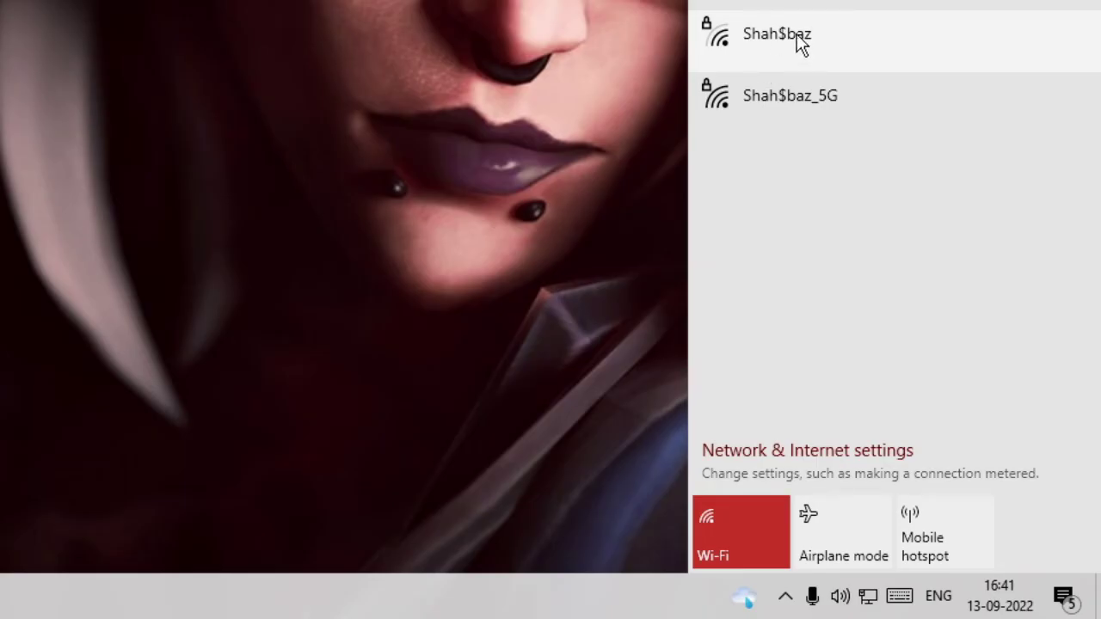
{"action": "right_click", "coordinate": [800, 43]}
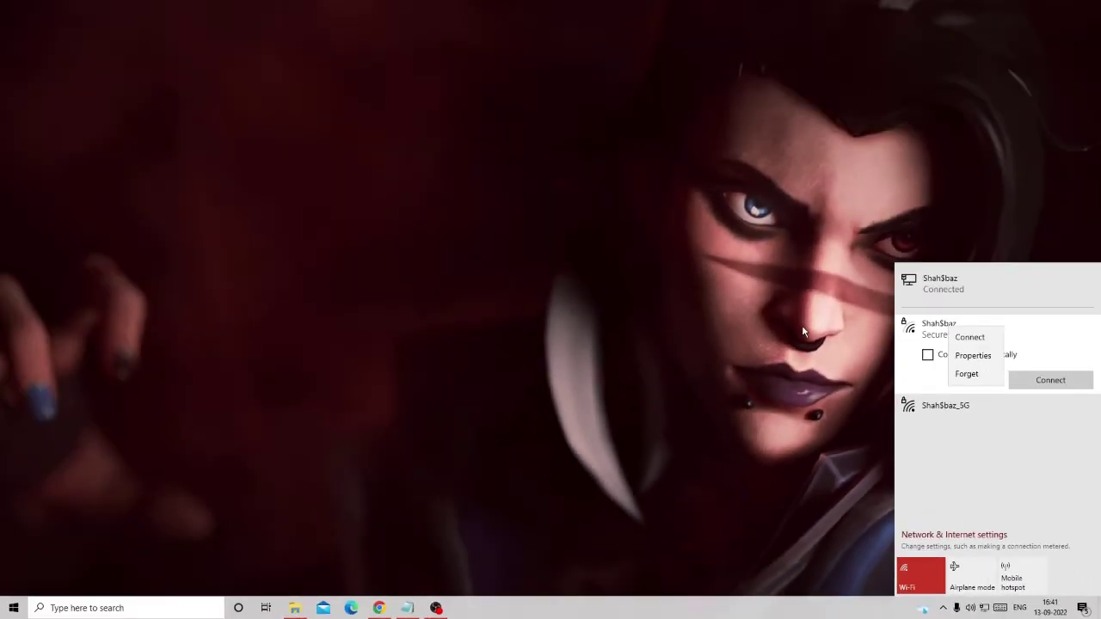
{"action": "left_click", "coordinate": [800, 325]}
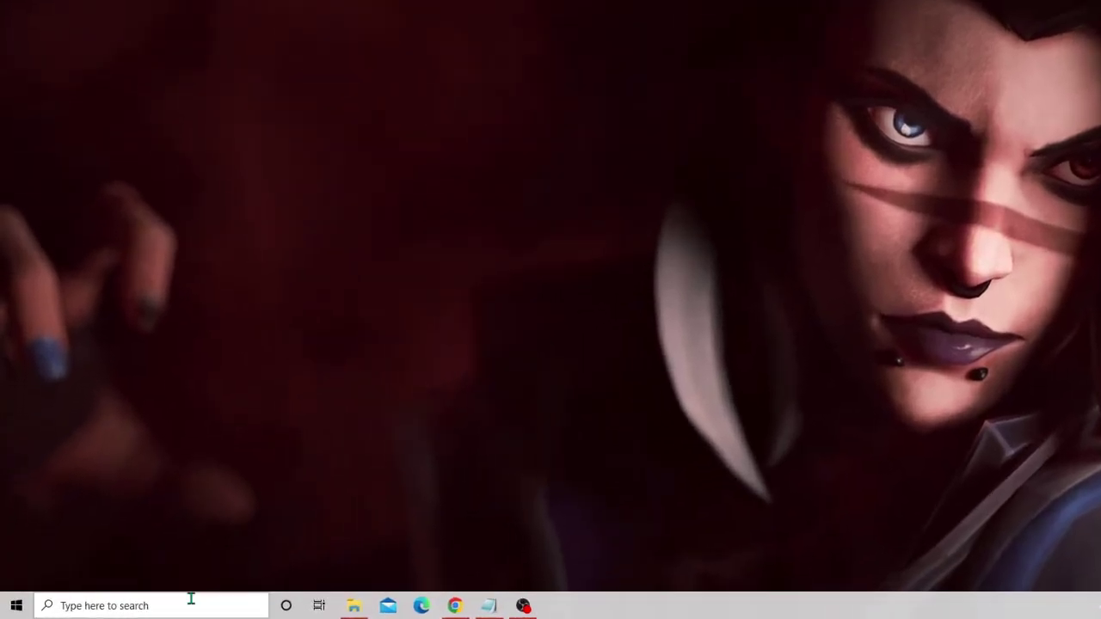
Search Windows for "cmd" and open Command Prompt as administrator, leaving text selection mode.
{"action": "left_click", "coordinate": [156, 607]}
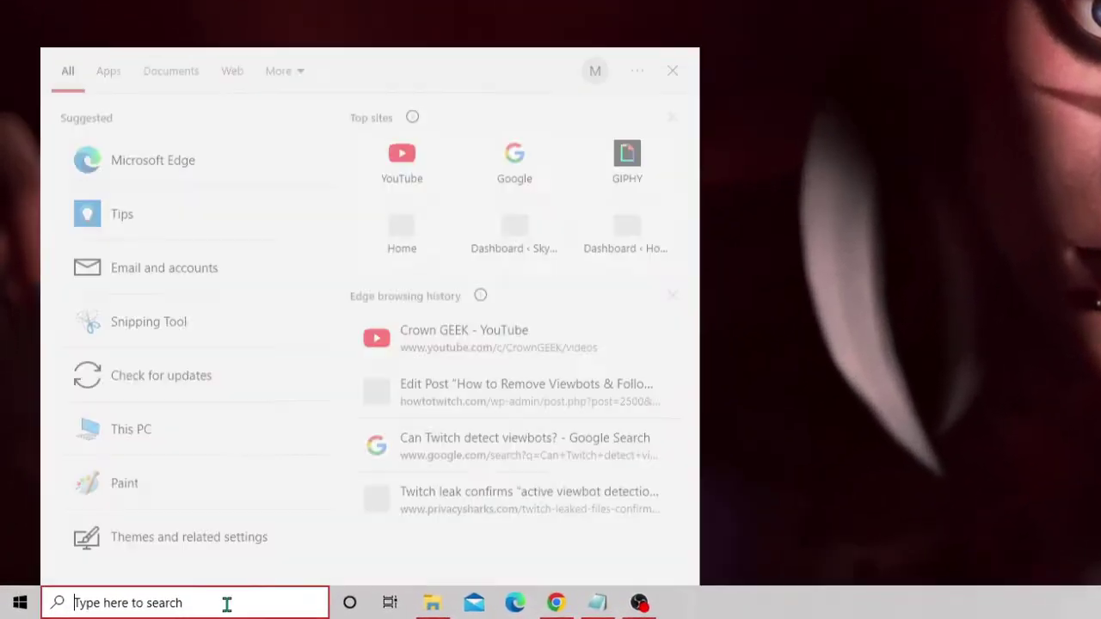
{"action": "type", "text": "cmd"}
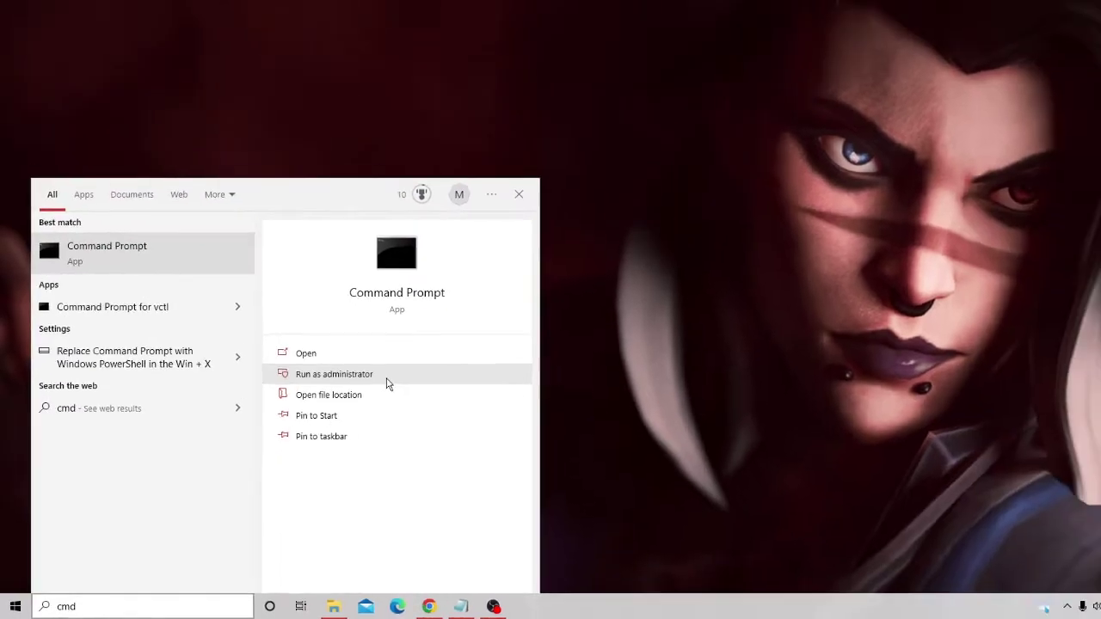
{"action": "left_click", "coordinate": [513, 308]}
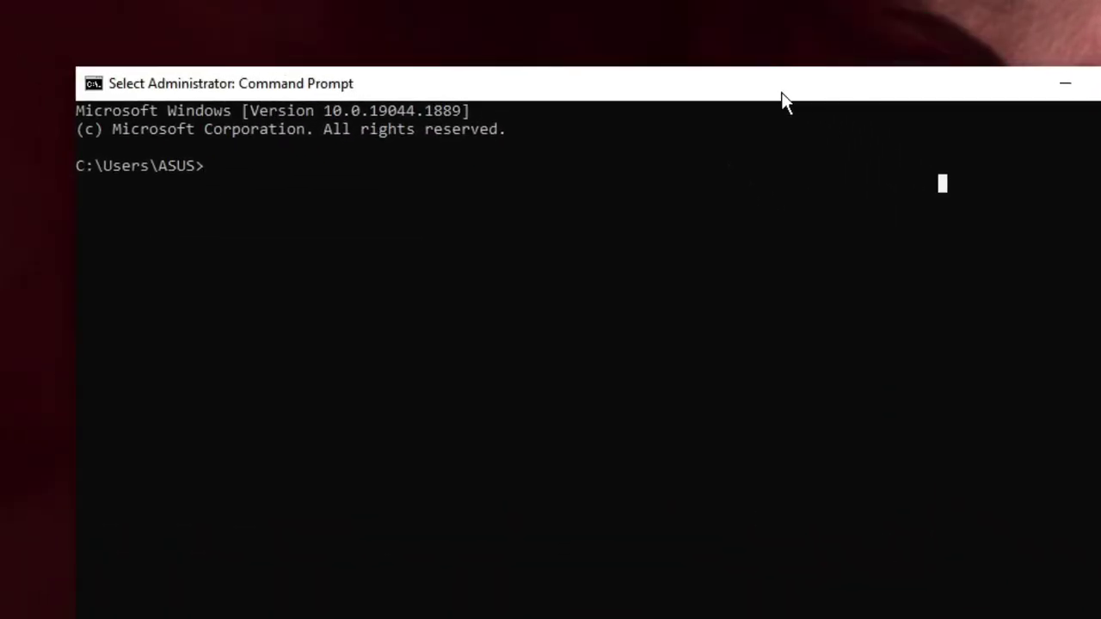
{"action": "key", "text": "Escape"}
Flush the DNS resolver cache with the command ipconfig /flushdns.
{"action": "type", "text": "ipconfig"}
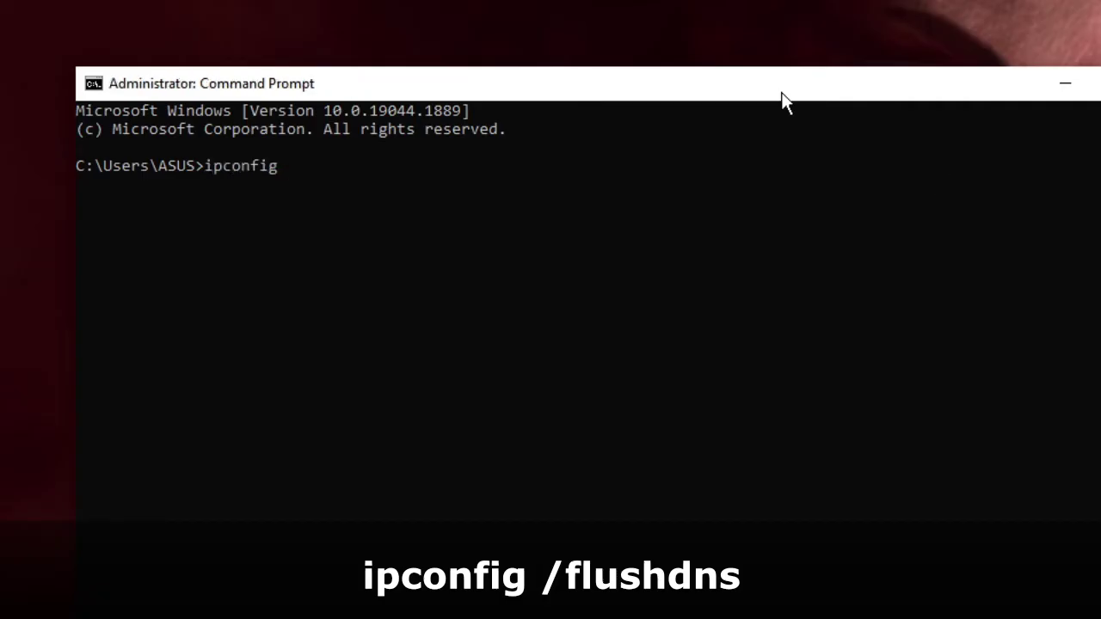
{"action": "type", "text": " /flushdns"}
{"action": "key", "text": "Return"}
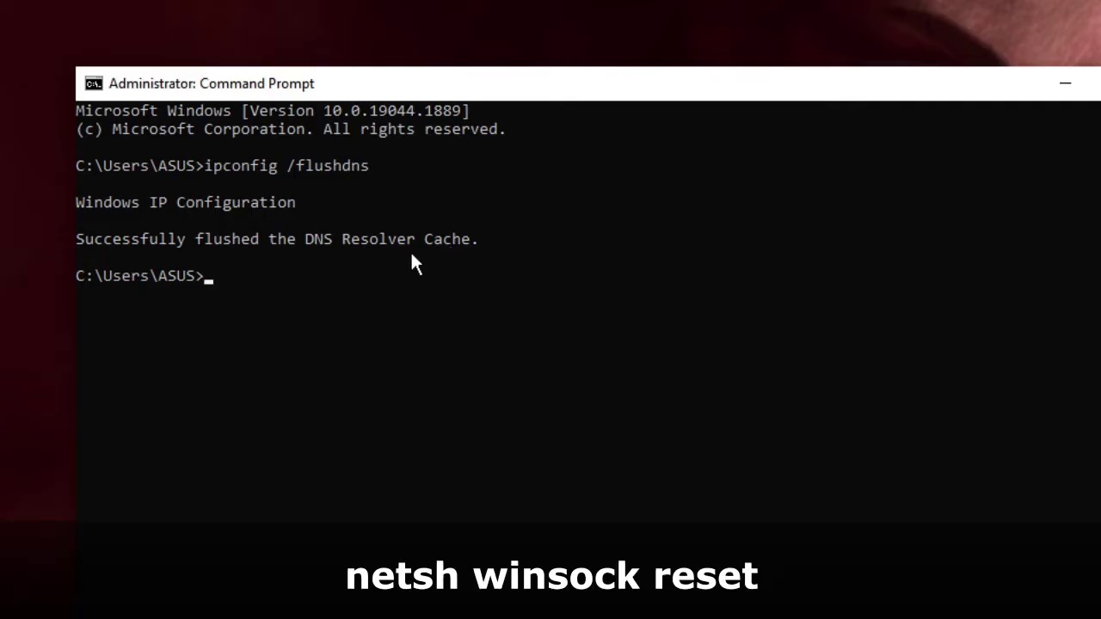
Reset the Winsock catalog with the command netsh winsock reset and close Command Prompt.
{"action": "type", "text": "netsh wins"}
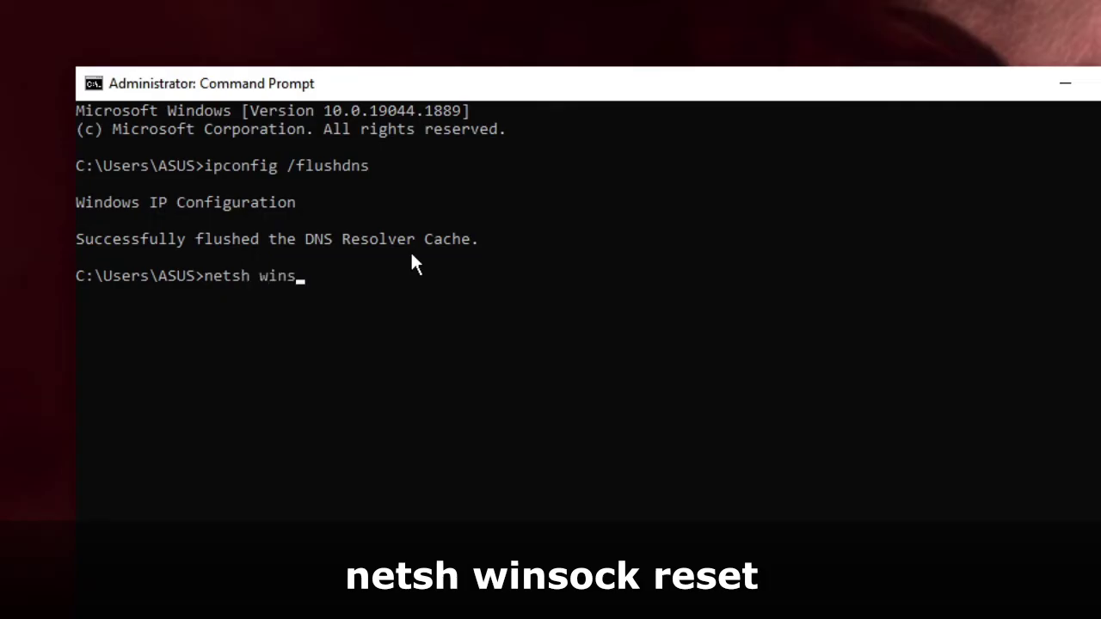
{"action": "type", "text": "ock reser"}
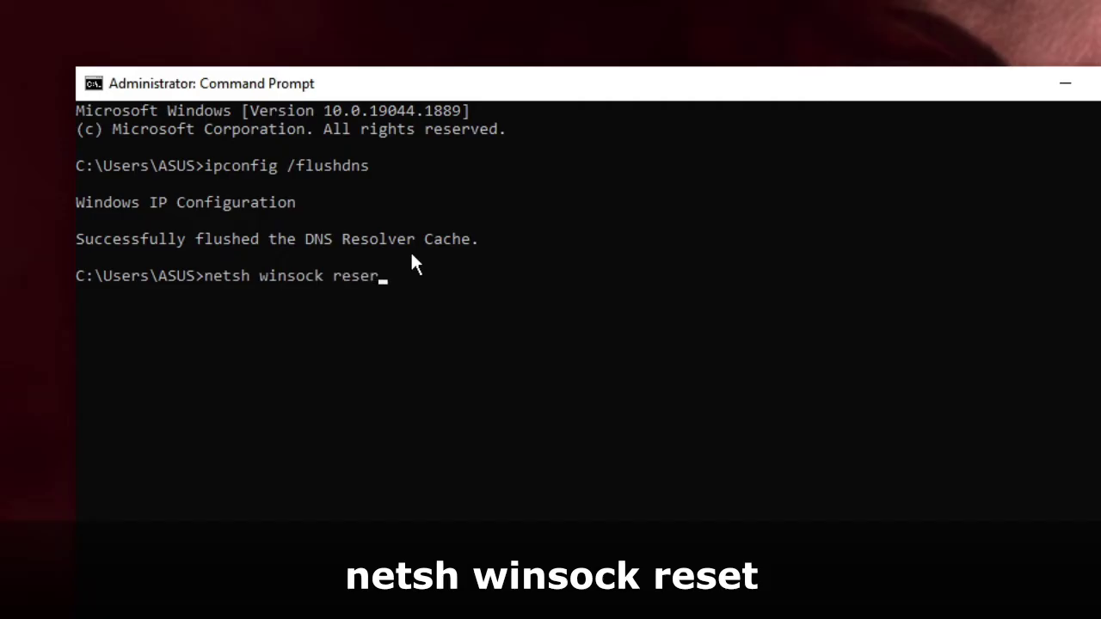
{"action": "key", "text": "BackSpace"}
{"action": "type", "text": "t"}
{"action": "key", "text": "Return"}
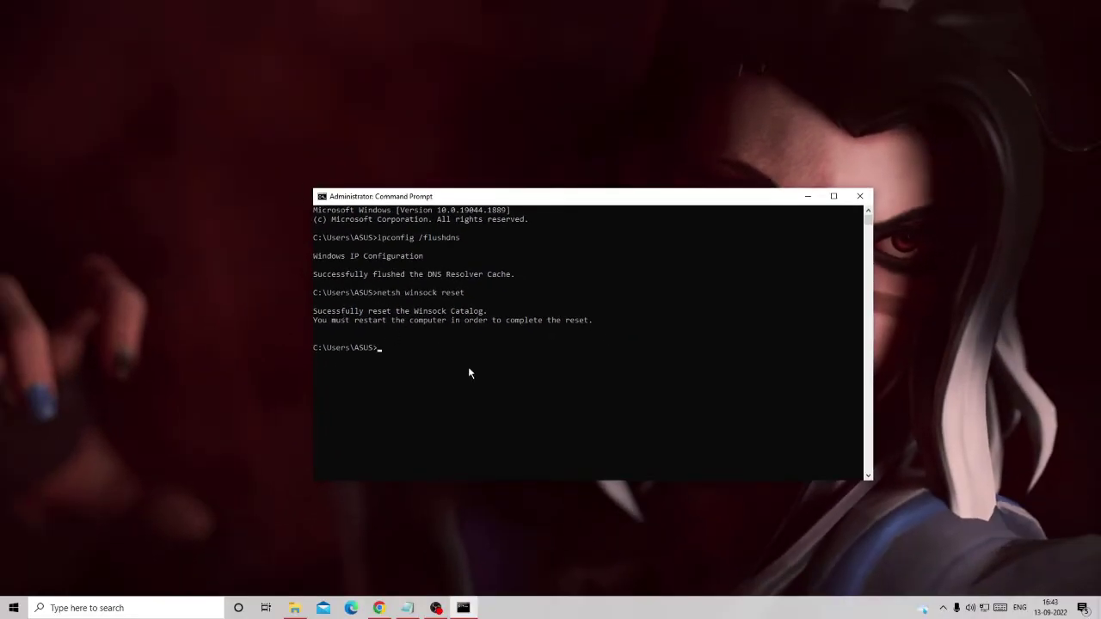
{"action": "left_click", "coordinate": [863, 197]}
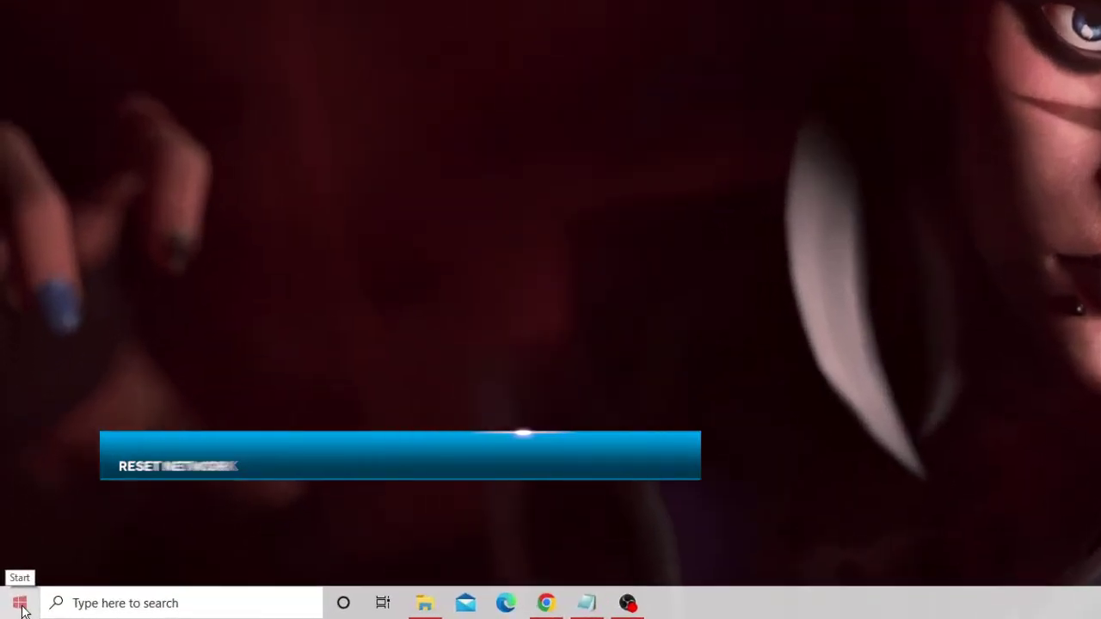
Open the Network reset page from the Network & Internet status settings.
{"action": "right_click", "coordinate": [12, 612]}
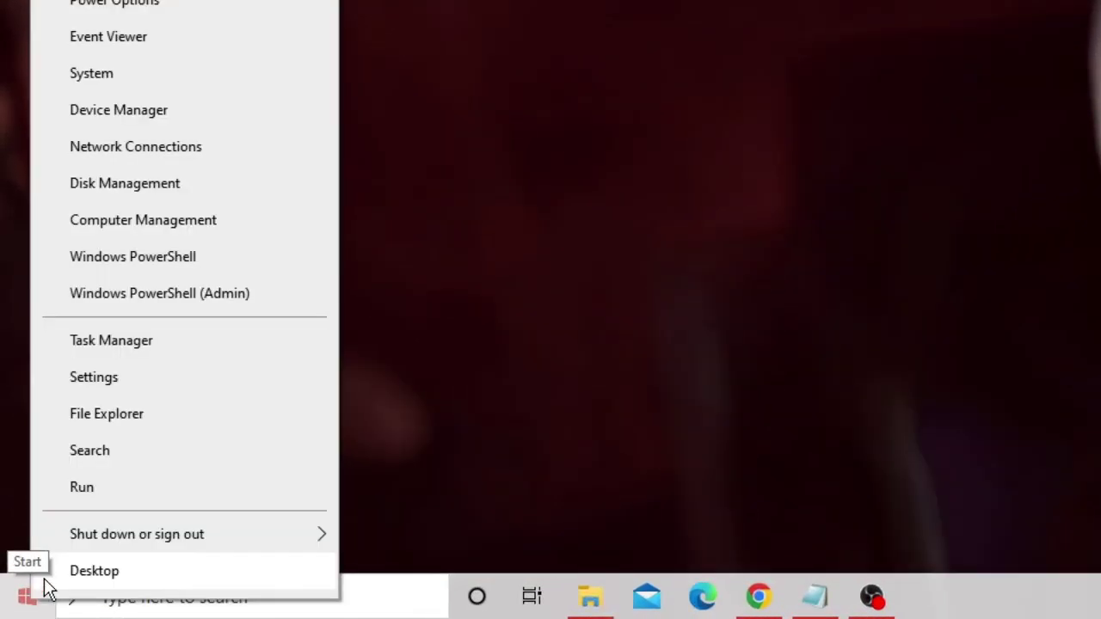
{"action": "left_click", "coordinate": [145, 378]}
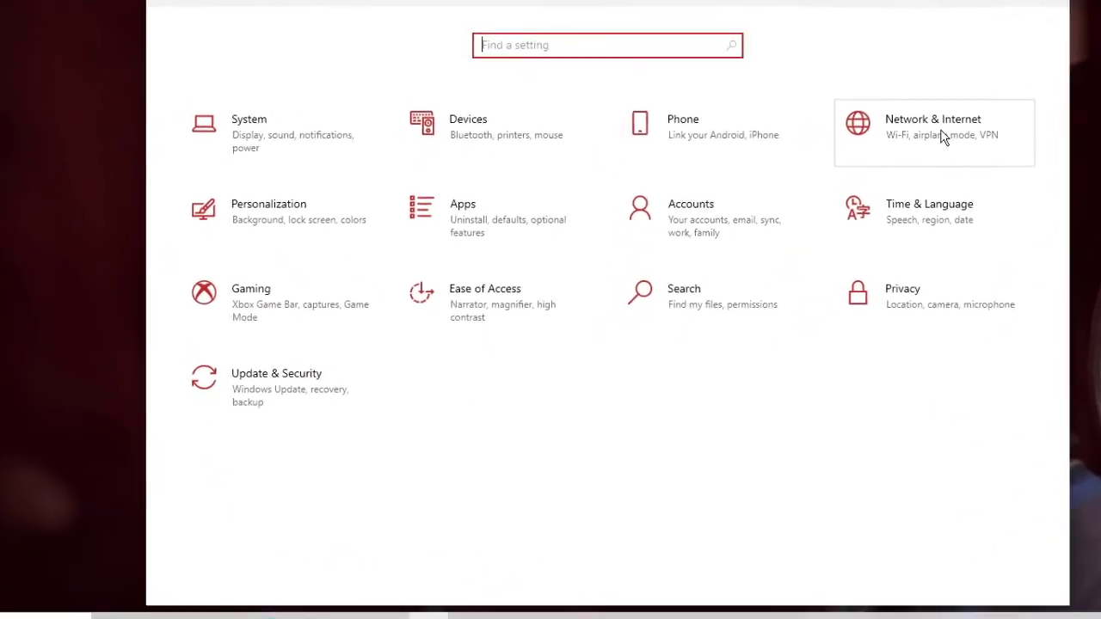
{"action": "left_click", "coordinate": [1004, 137]}
{"action": "scroll", "coordinate": [443, 557], "scroll_direction": "down", "scroll_amount": 1}
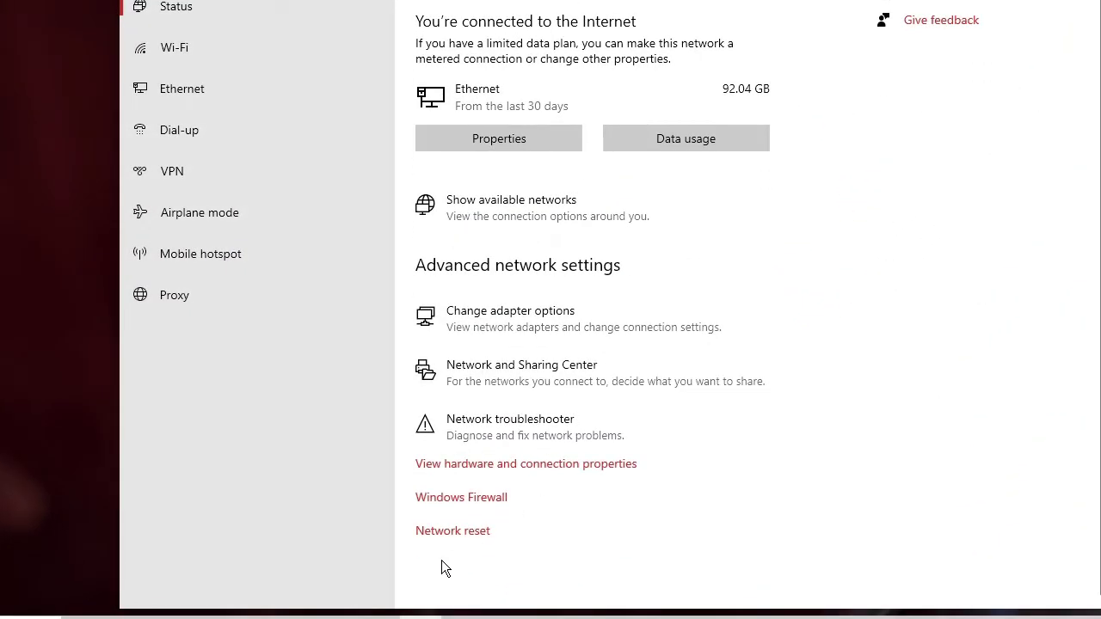
{"action": "left_click", "coordinate": [472, 539]}
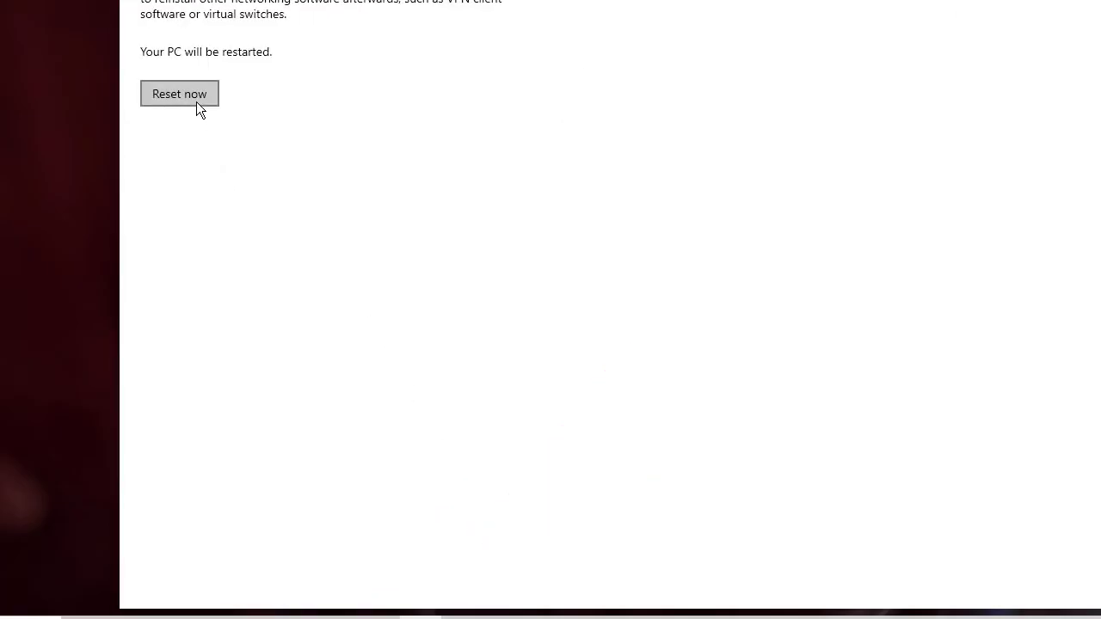
Try the network reset, declining its confirmation prompt, and close Settings.
{"action": "left_click", "coordinate": [196, 101]}
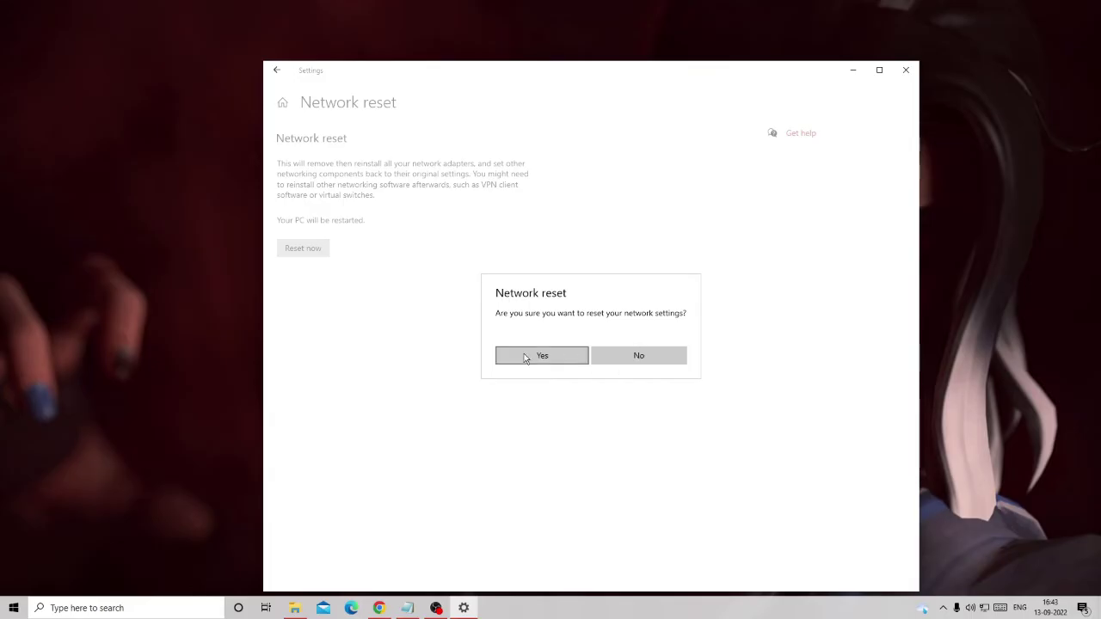
{"action": "left_click", "coordinate": [637, 361]}
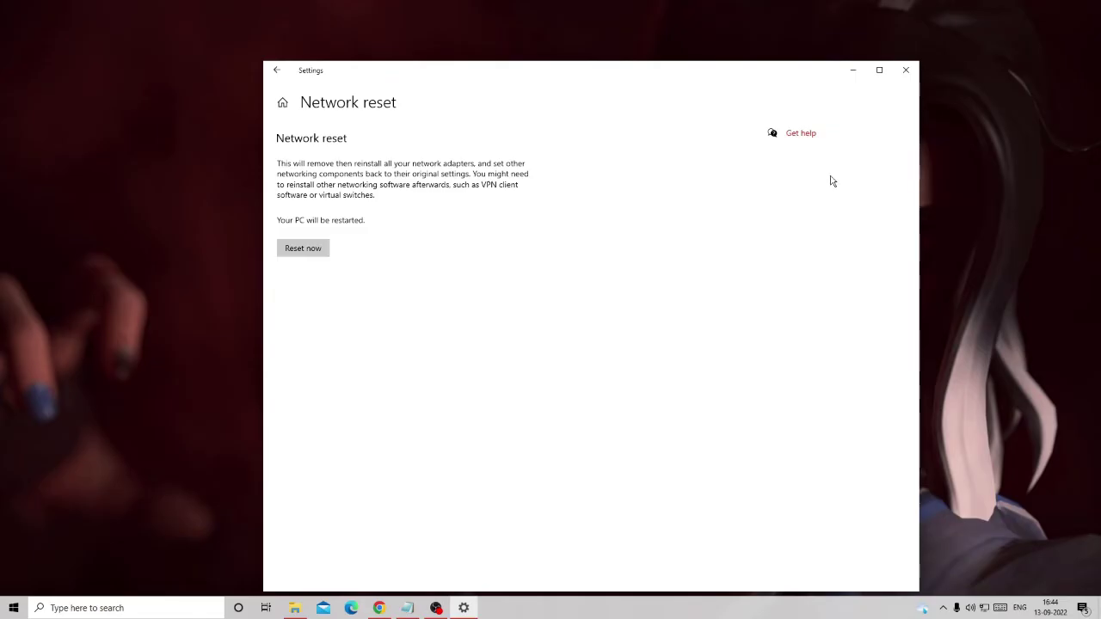
{"action": "left_click", "coordinate": [908, 71]}
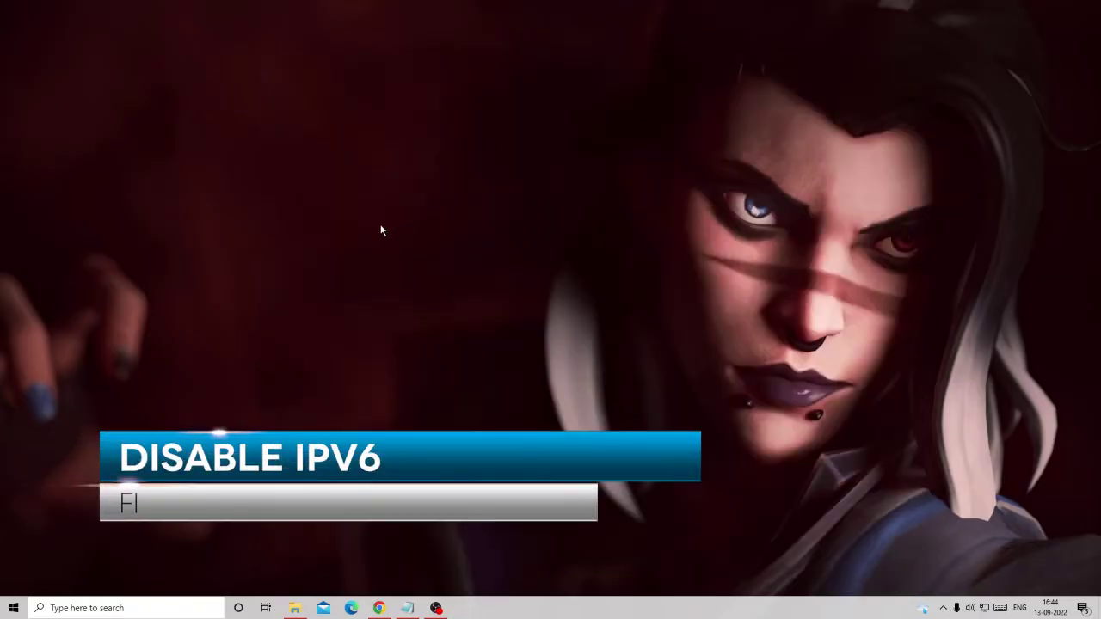
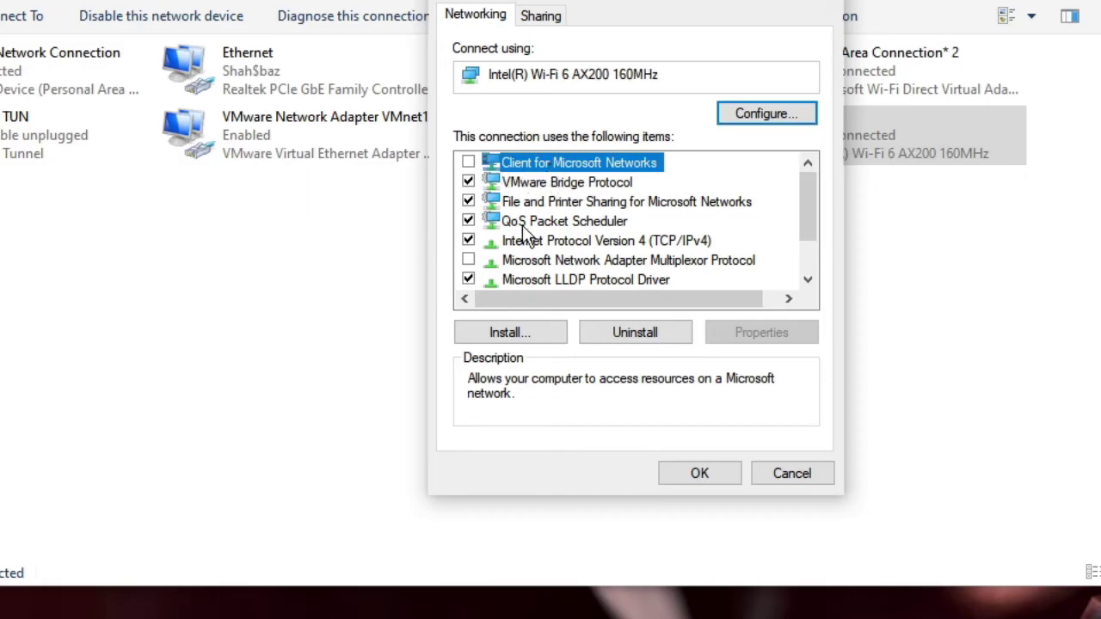
Examine the Wi-Fi adapter's connection items, checking the Internet Protocol Version 4 and Version 6 entries.
{"action": "left_click", "coordinate": [568, 262]}
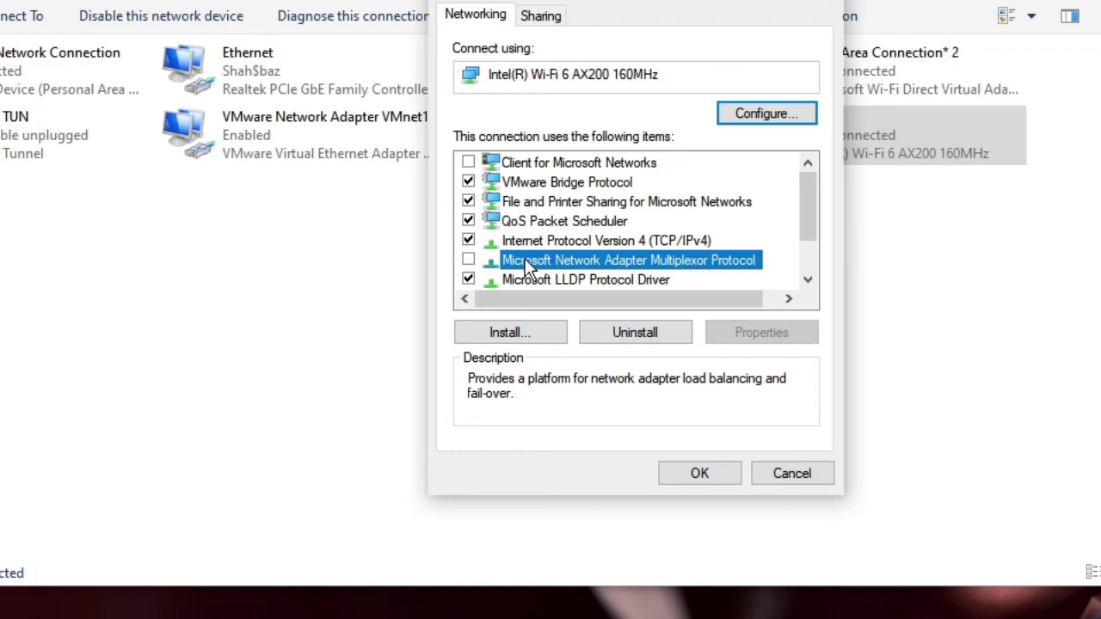
{"action": "scroll", "coordinate": [526, 266], "scroll_direction": "down", "scroll_amount": 1}
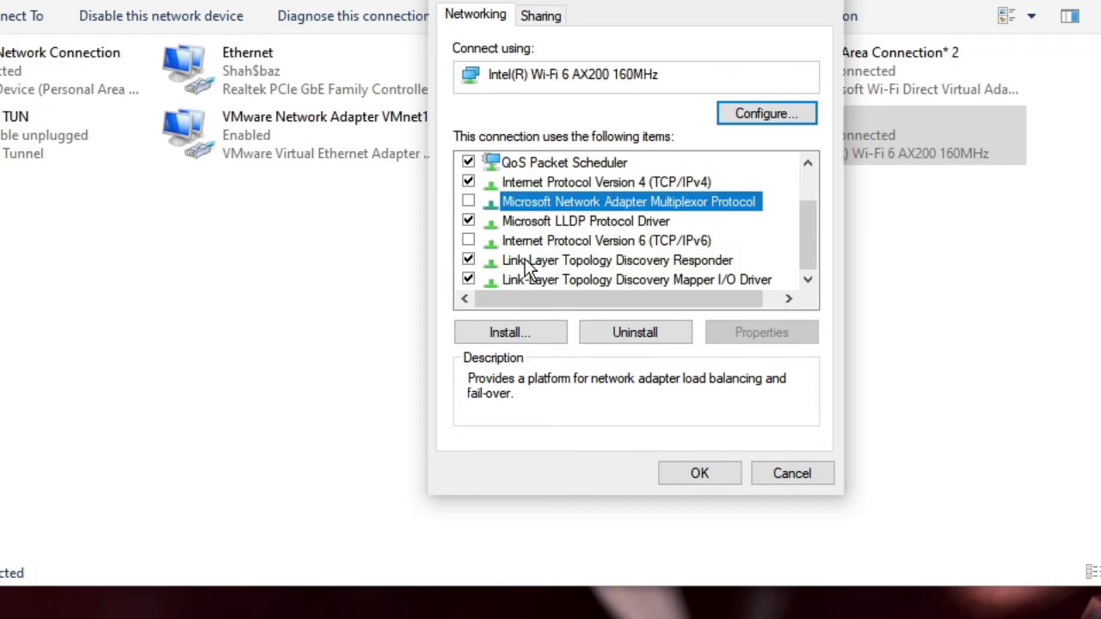
{"action": "scroll", "coordinate": [528, 262], "scroll_direction": "up", "scroll_amount": 1}
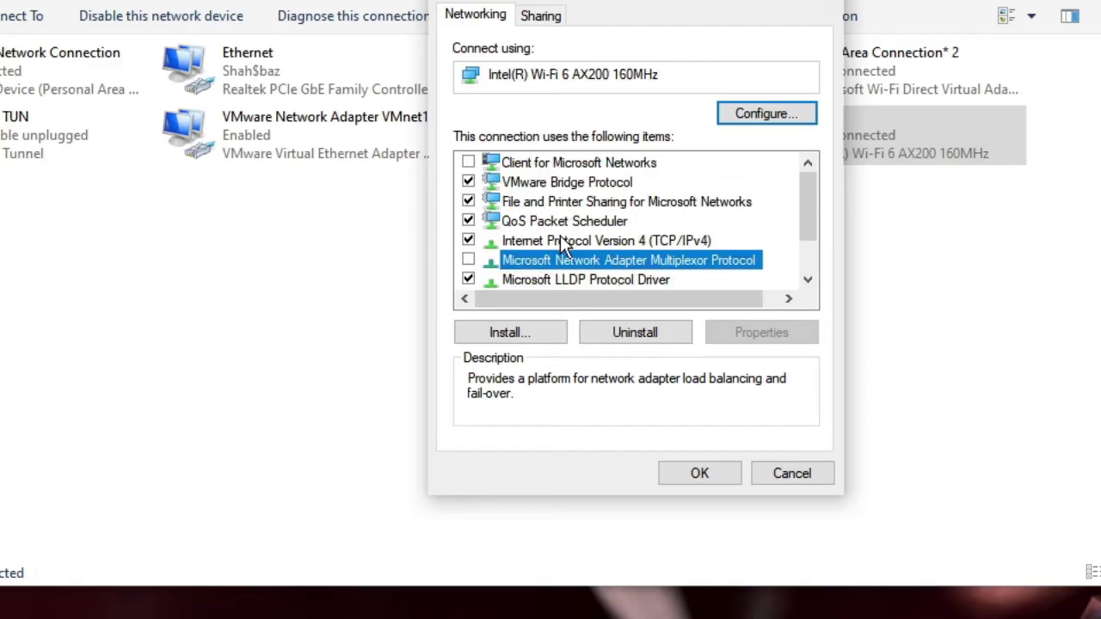
{"action": "scroll", "coordinate": [559, 241], "scroll_direction": "down", "scroll_amount": 1}
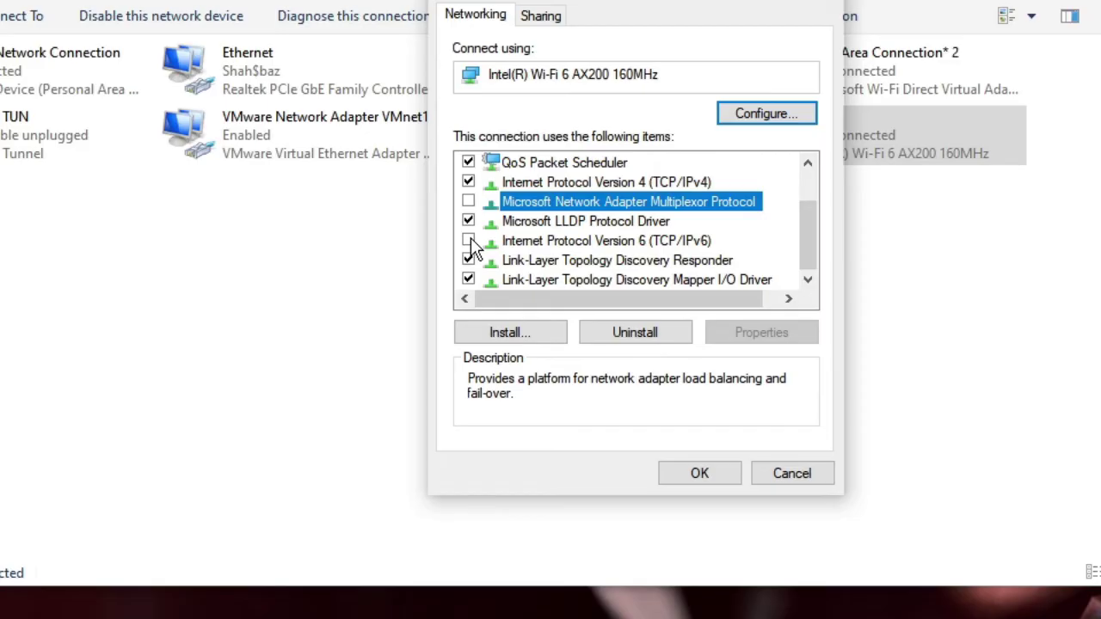
{"action": "scroll", "coordinate": [471, 221], "scroll_direction": "up", "scroll_amount": 1}
{"action": "scroll", "coordinate": [526, 268], "scroll_direction": "down", "scroll_amount": 1}
{"action": "scroll", "coordinate": [570, 240], "scroll_direction": "up", "scroll_amount": 1}
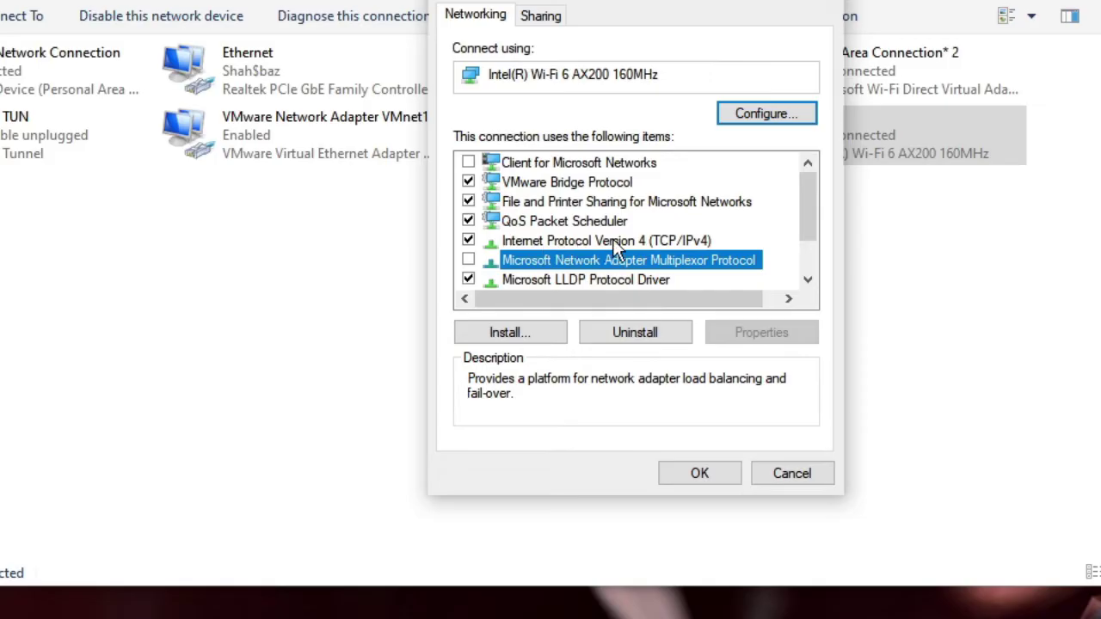
Confirm the Wi-Fi adapter's IPv4 properties with DNS servers 8.8.8.8 and 8.8.4.4, and close Network Connections.
{"action": "double_click", "coordinate": [628, 240]}
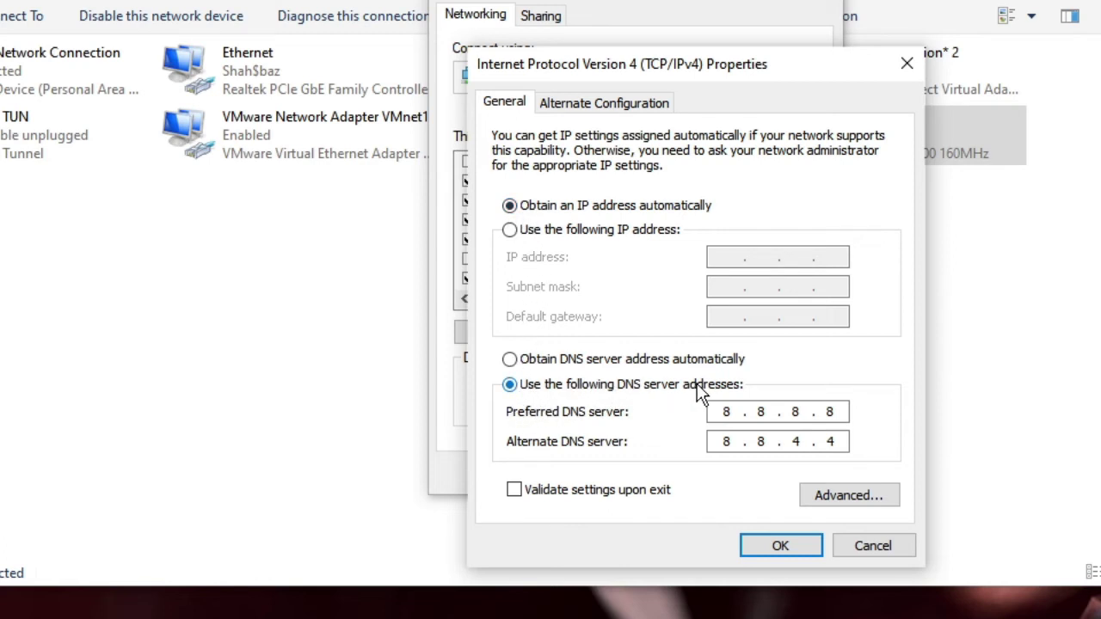
{"action": "double_click", "coordinate": [724, 412]}
{"action": "left_click", "coordinate": [782, 544]}
{"action": "left_click", "coordinate": [710, 480]}
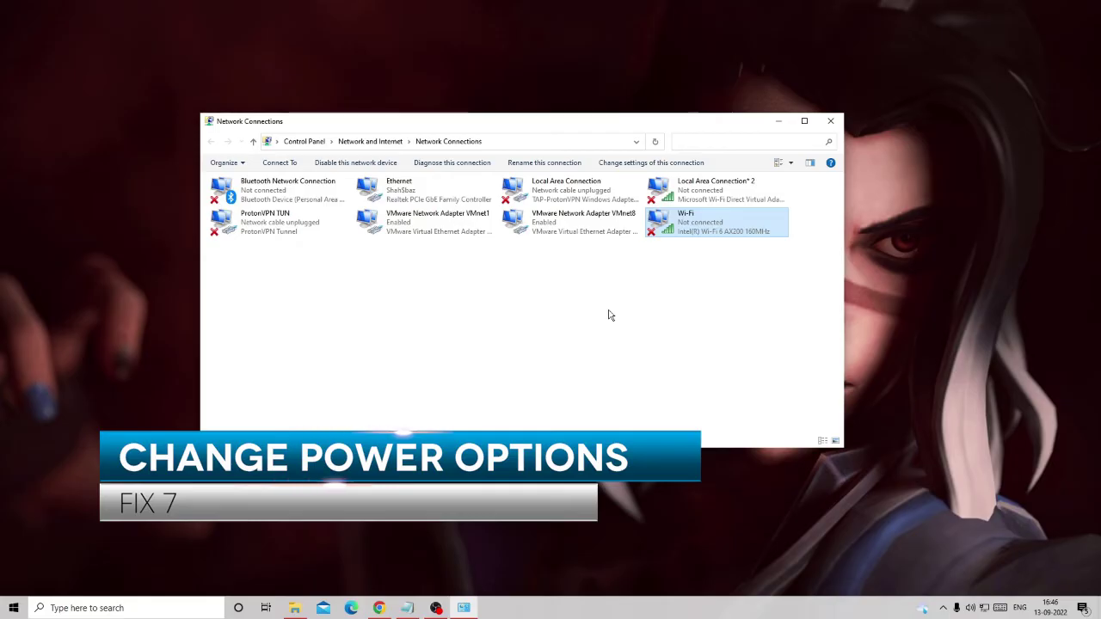
{"action": "left_click", "coordinate": [830, 123]}
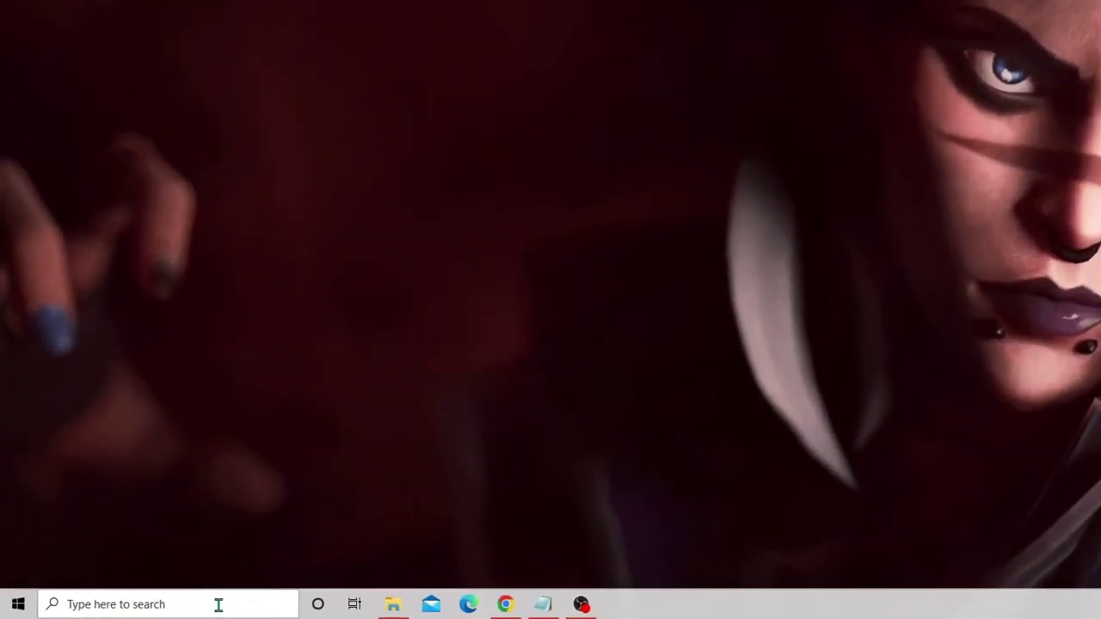
Search Windows for powercfg.cpl and open the Power Options control panel item.
{"action": "left_click", "coordinate": [226, 604]}
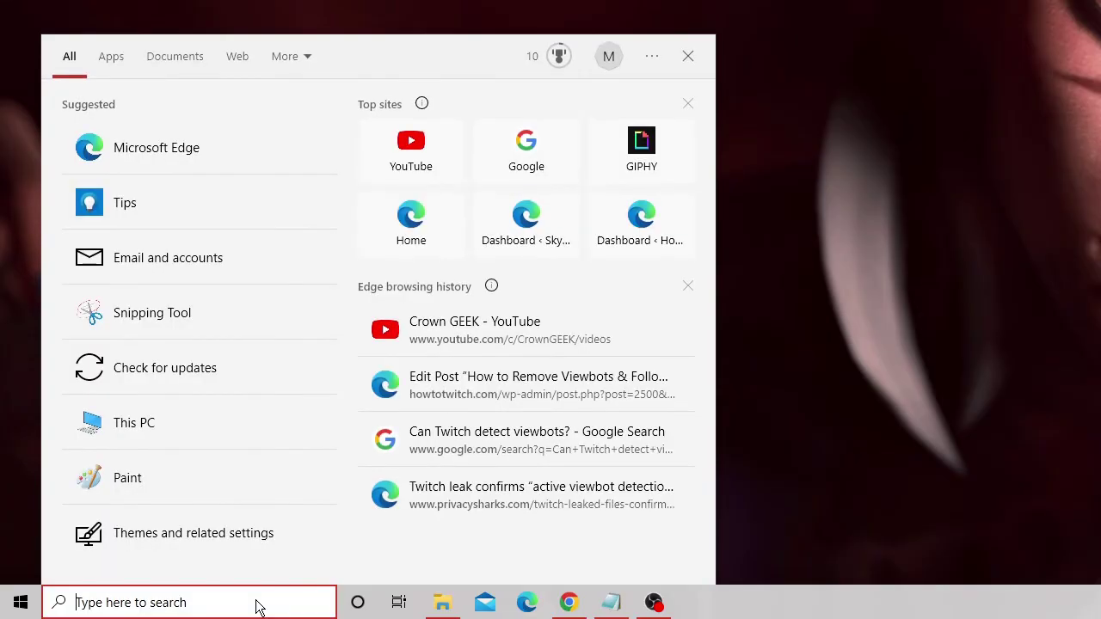
{"action": "type", "text": "power"}
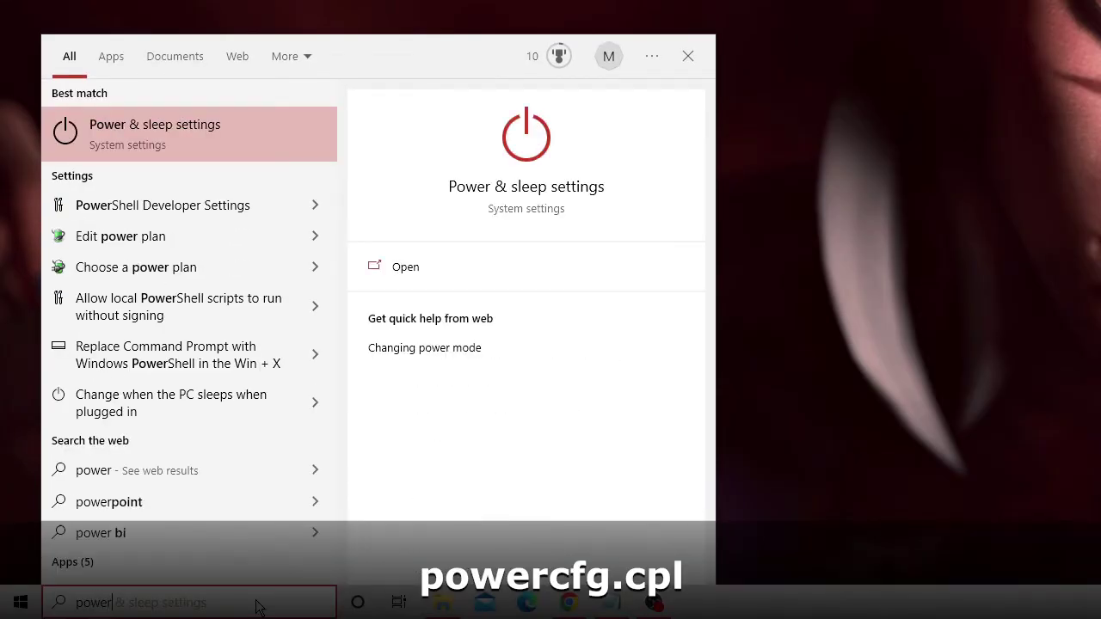
{"action": "type", "text": "cfg"}
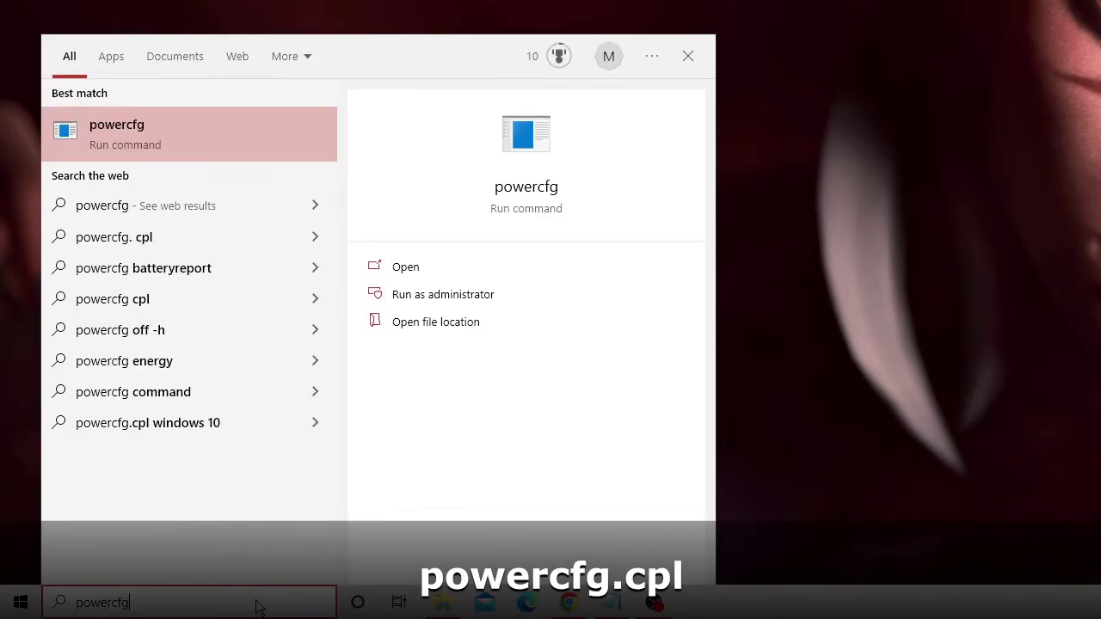
{"action": "type", "text": ".cpl"}
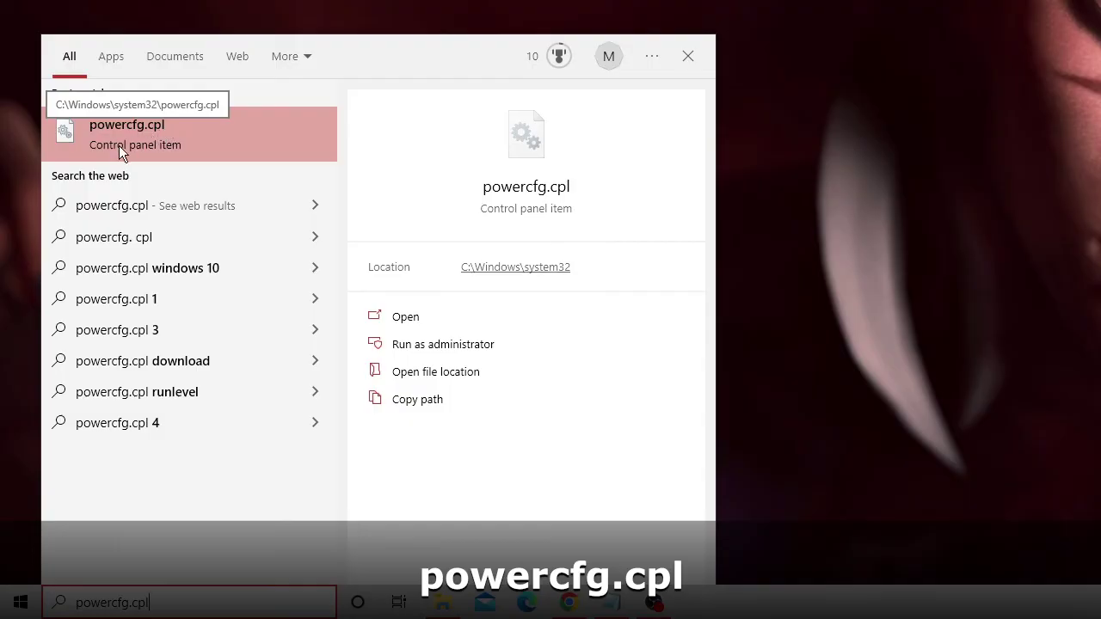
{"action": "left_click", "coordinate": [171, 138]}
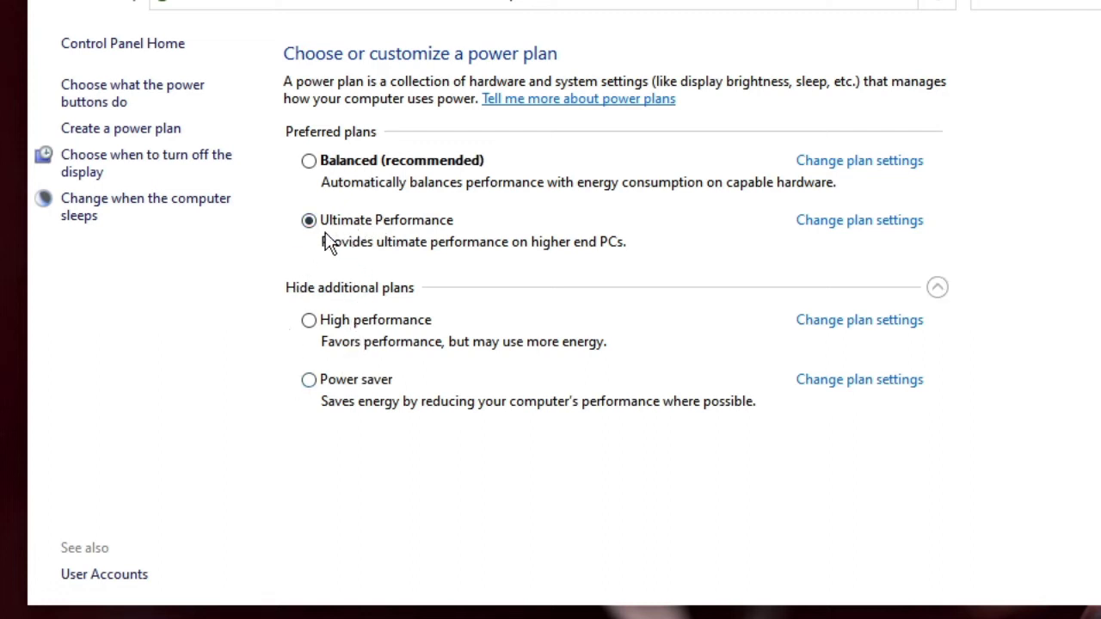
Set the wireless adapter's Power Saving Mode to Maximum Performance in the Ultimate Performance plan's advanced settings, and close the plan settings.
{"action": "left_click", "coordinate": [860, 221]}
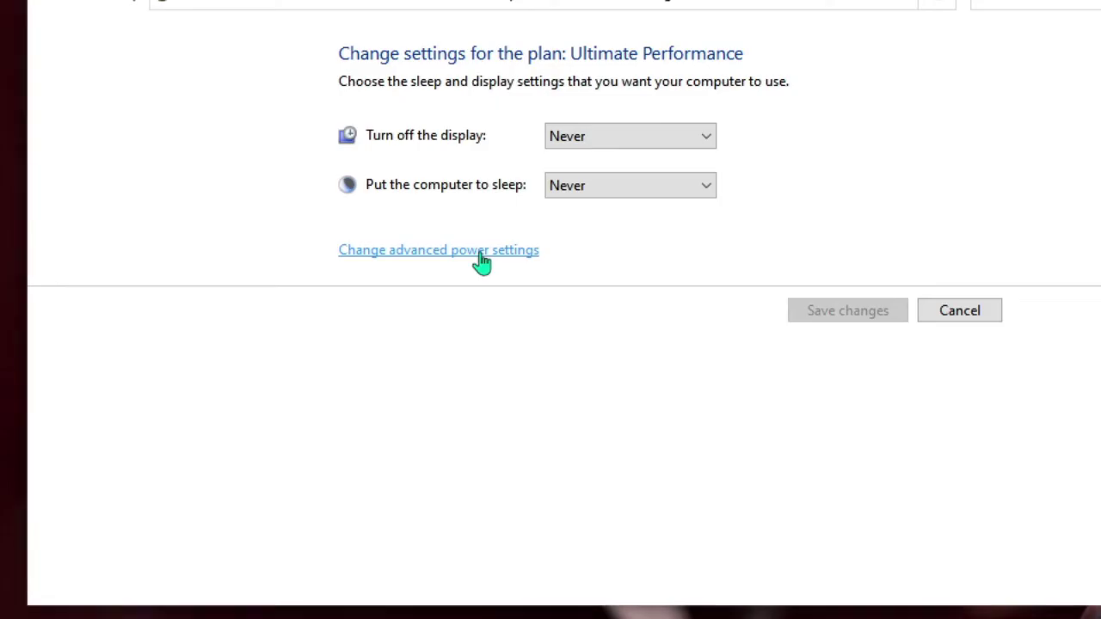
{"action": "left_click", "coordinate": [444, 252]}
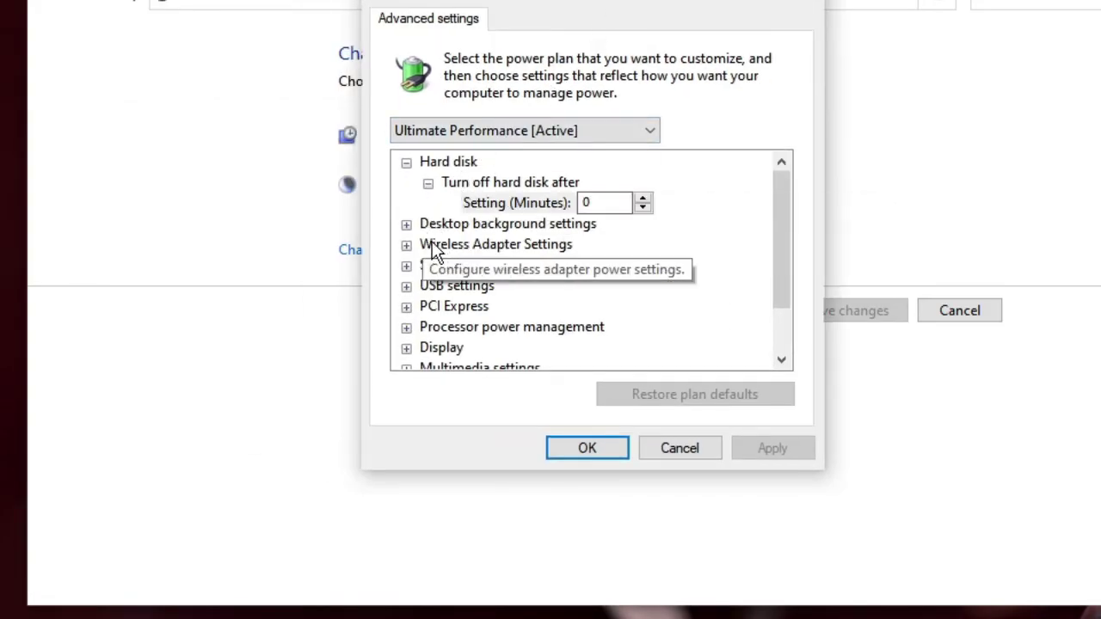
{"action": "double_click", "coordinate": [522, 250]}
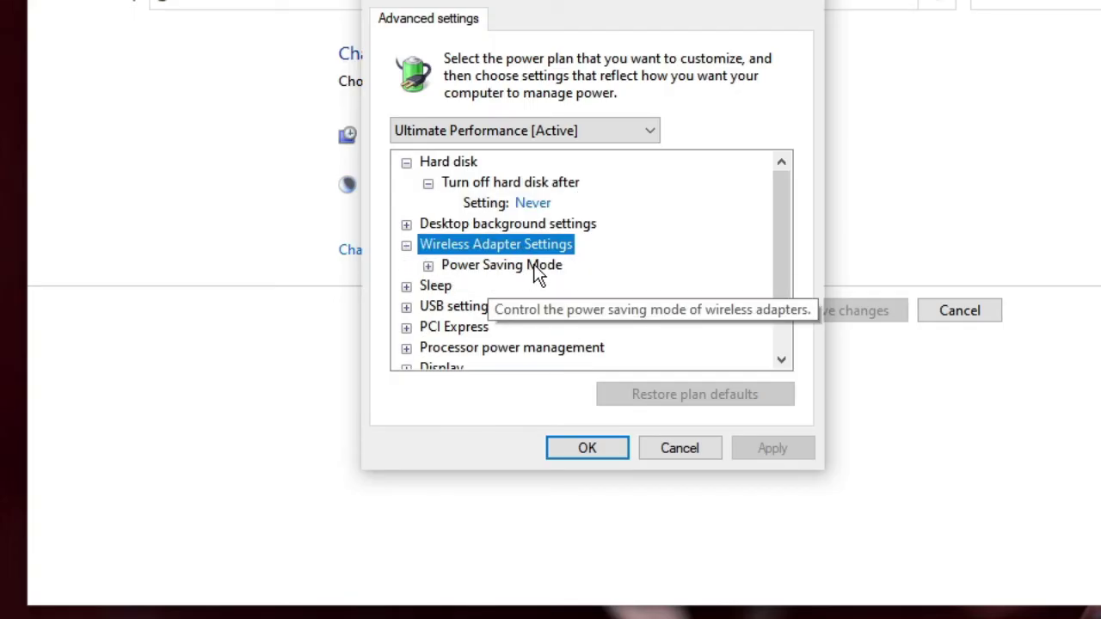
{"action": "double_click", "coordinate": [534, 266]}
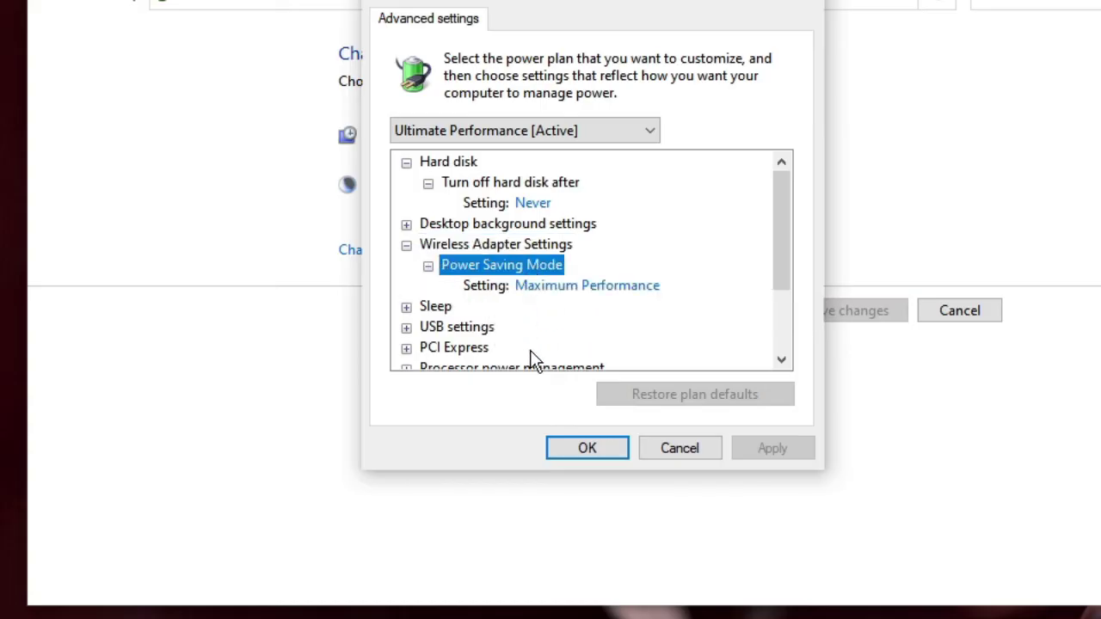
{"action": "left_click", "coordinate": [539, 286]}
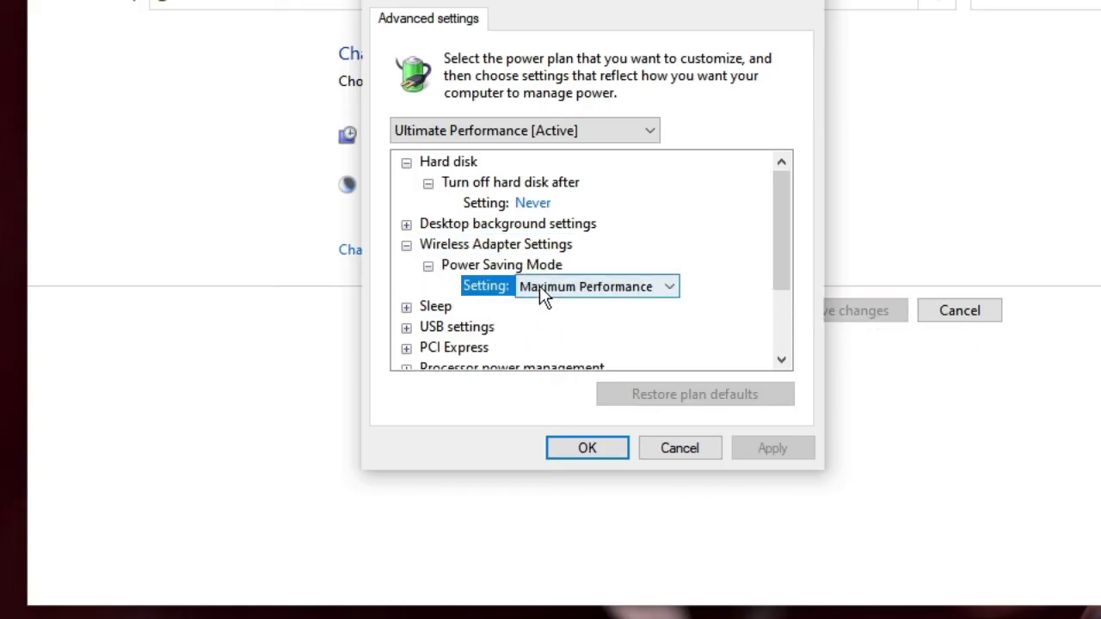
{"action": "left_click", "coordinate": [542, 286]}
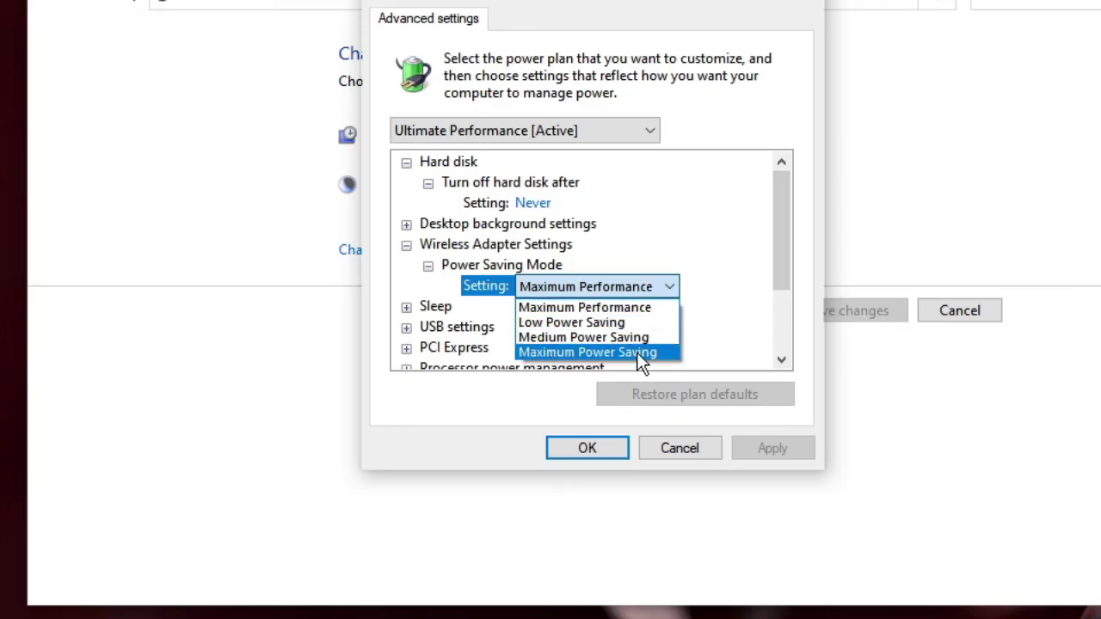
{"action": "left_click", "coordinate": [574, 309]}
{"action": "left_click", "coordinate": [762, 453]}
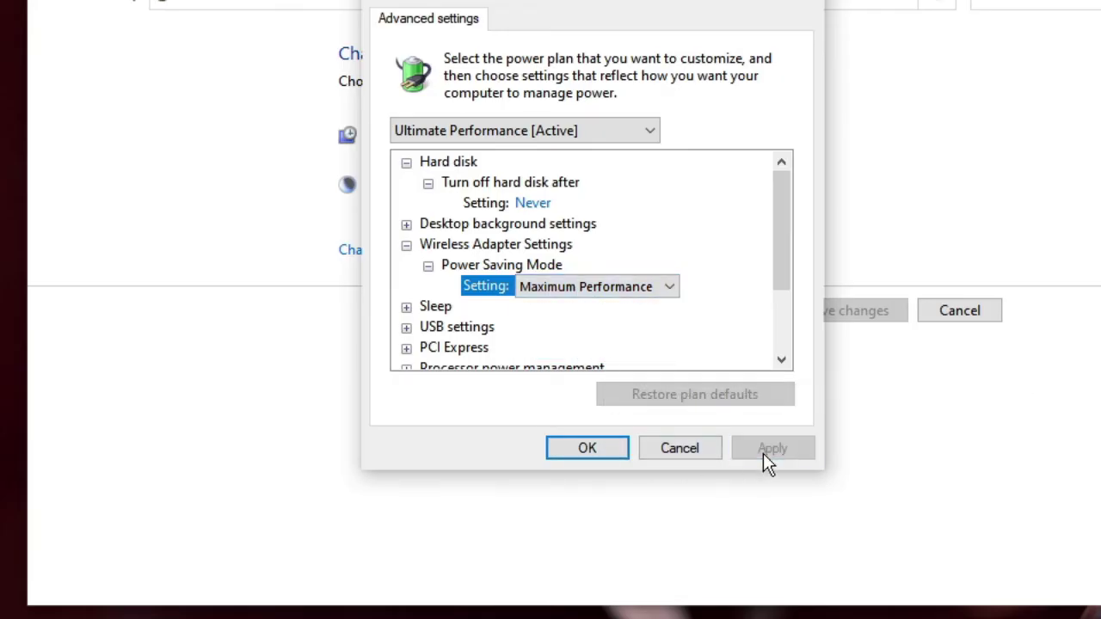
{"action": "left_click", "coordinate": [593, 448]}
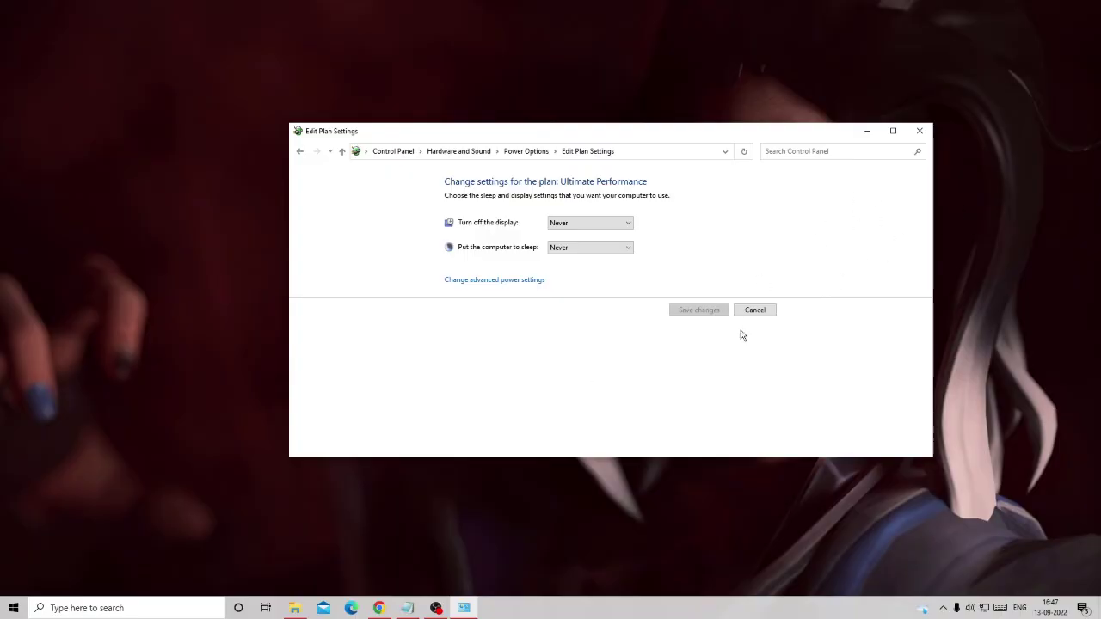
{"action": "left_click", "coordinate": [919, 131]}
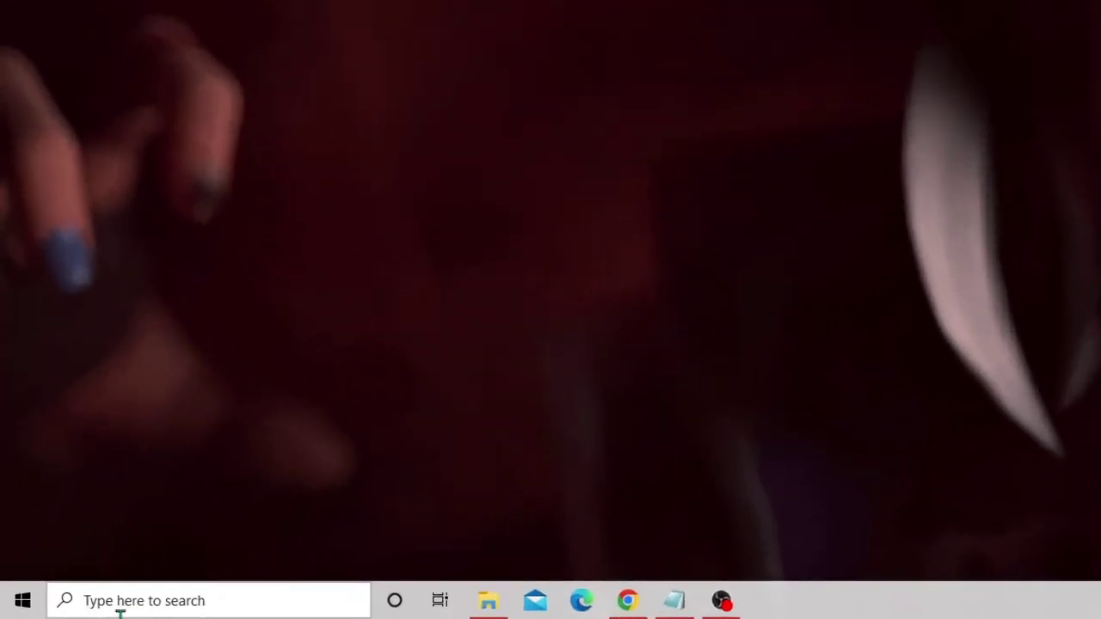
Open Device Manager and expand the Network adapters category.
{"action": "right_click", "coordinate": [37, 593]}
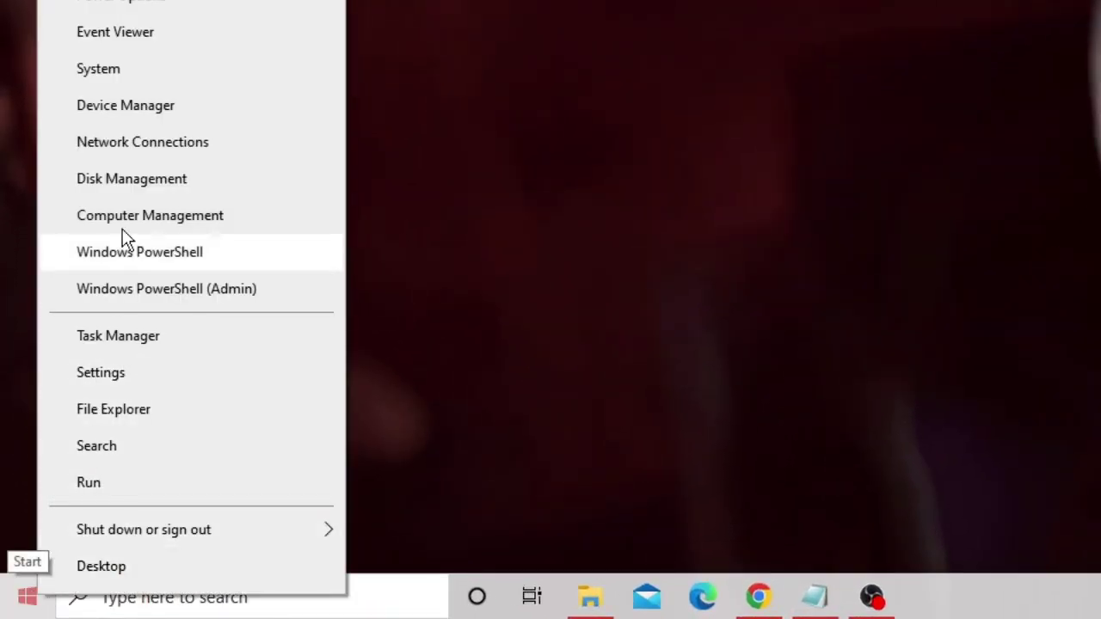
{"action": "left_click", "coordinate": [174, 106]}
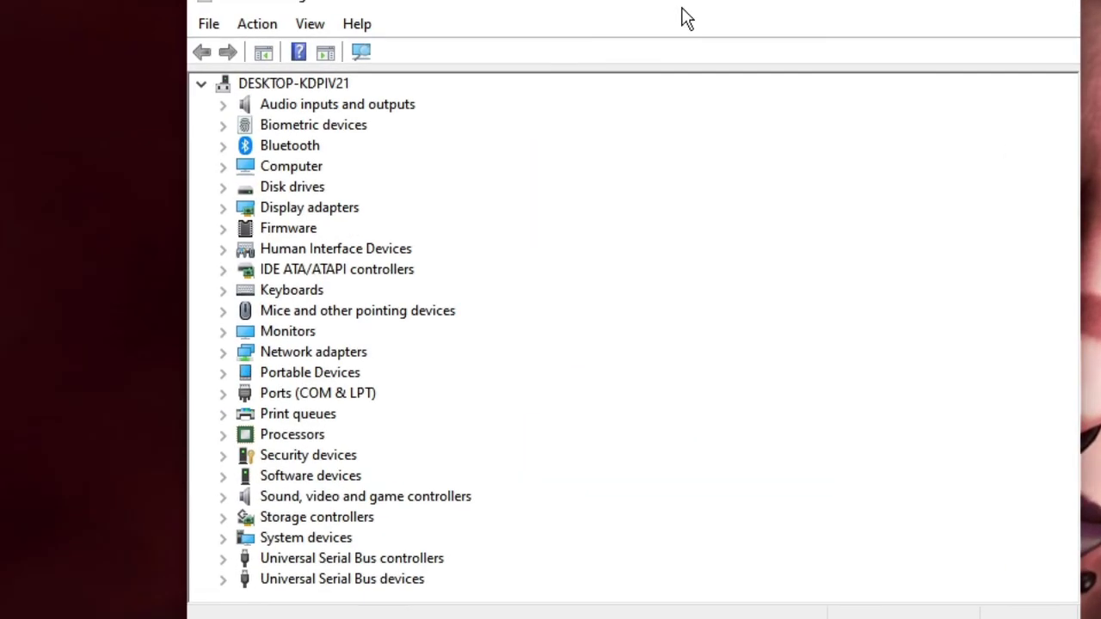
{"action": "double_click", "coordinate": [336, 353]}
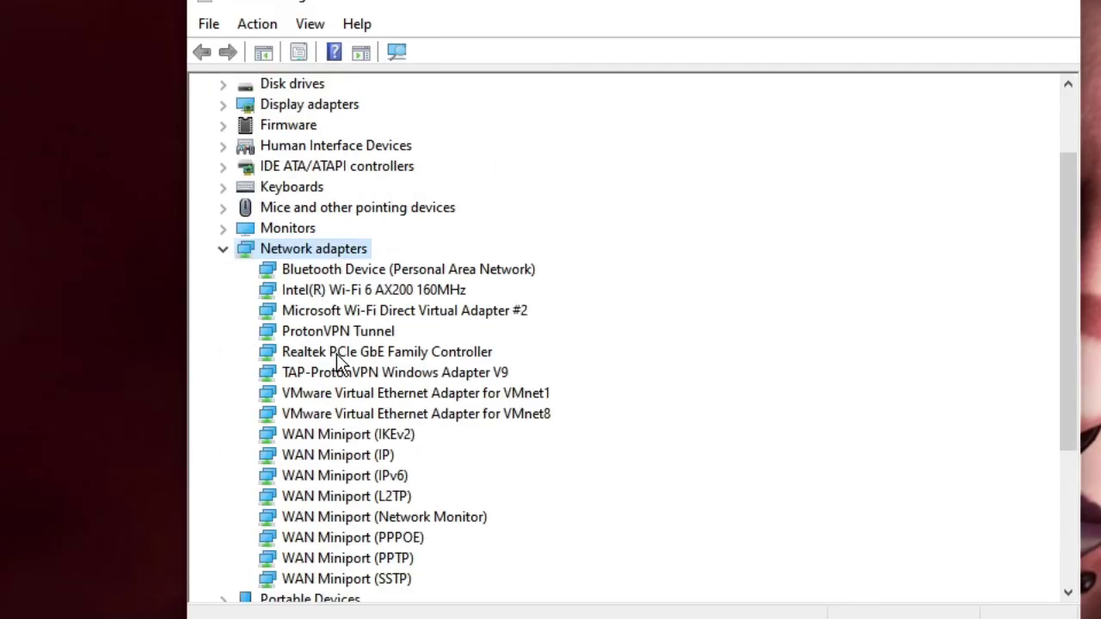
Disallow the computer from turning off the Intel Wi-Fi 6 AX200 adapter to save power, and confirm its power management properties.
{"action": "left_click", "coordinate": [327, 292]}
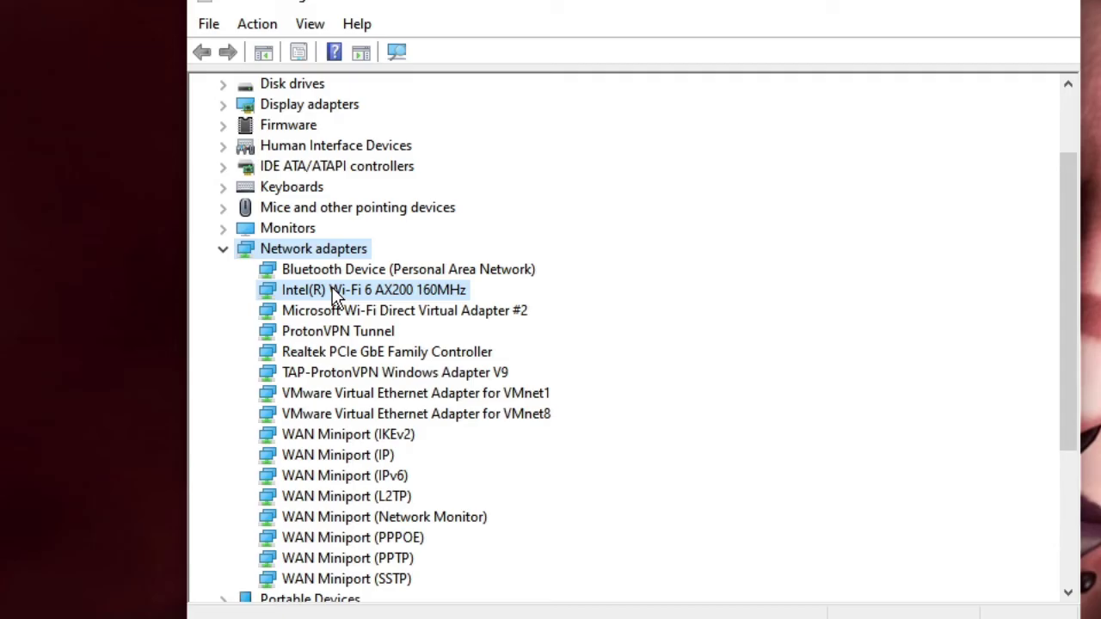
{"action": "right_click", "coordinate": [402, 288]}
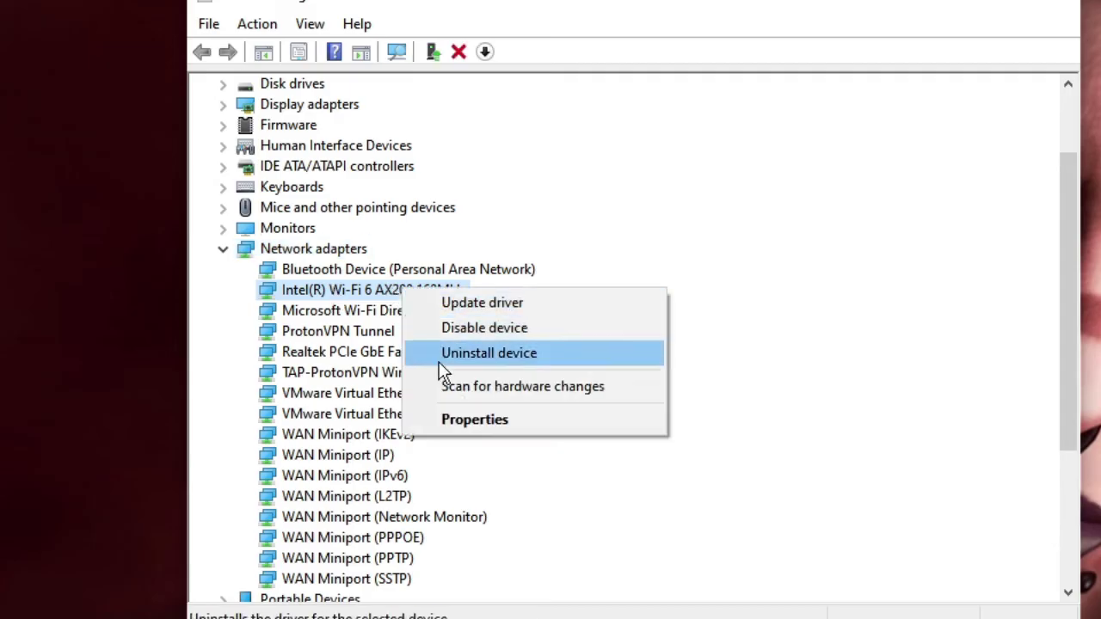
{"action": "left_click", "coordinate": [495, 424]}
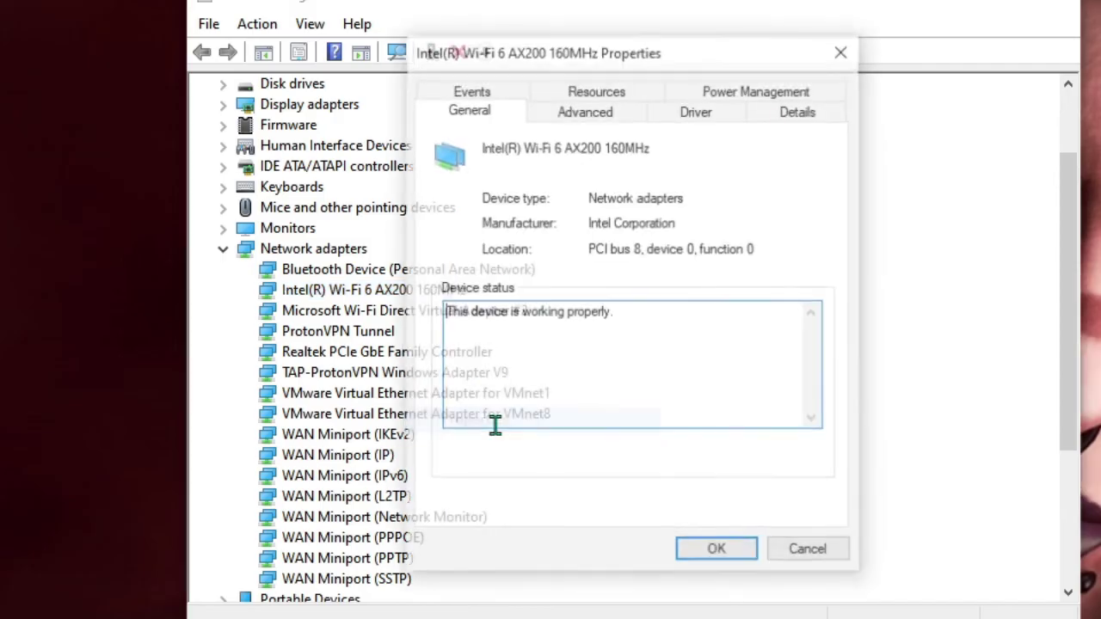
{"action": "left_click", "coordinate": [766, 88]}
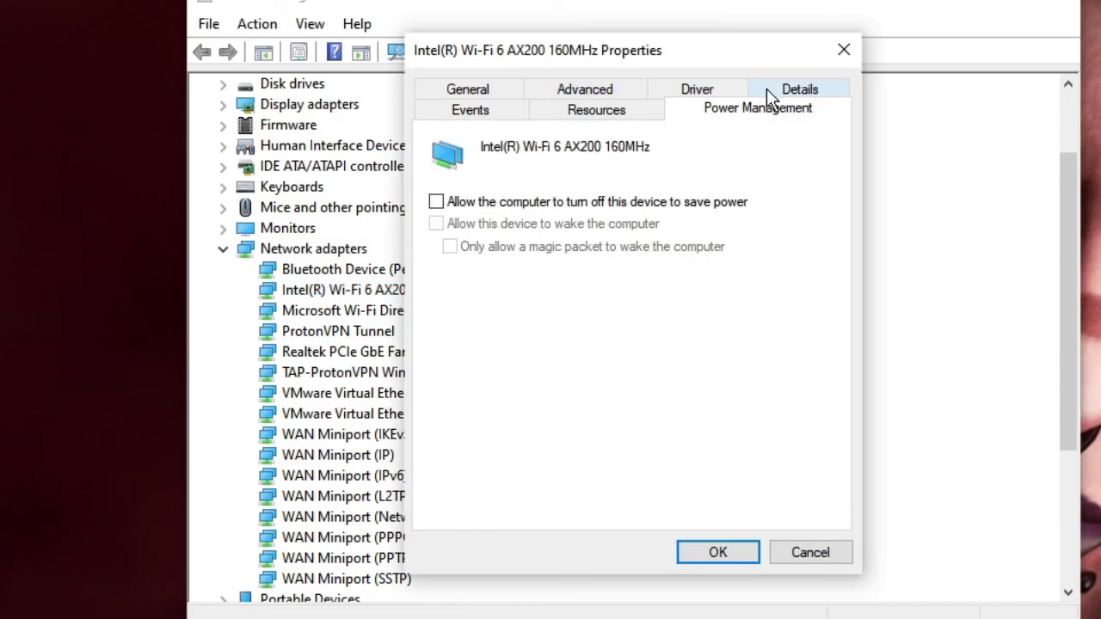
{"action": "left_click", "coordinate": [446, 207]}
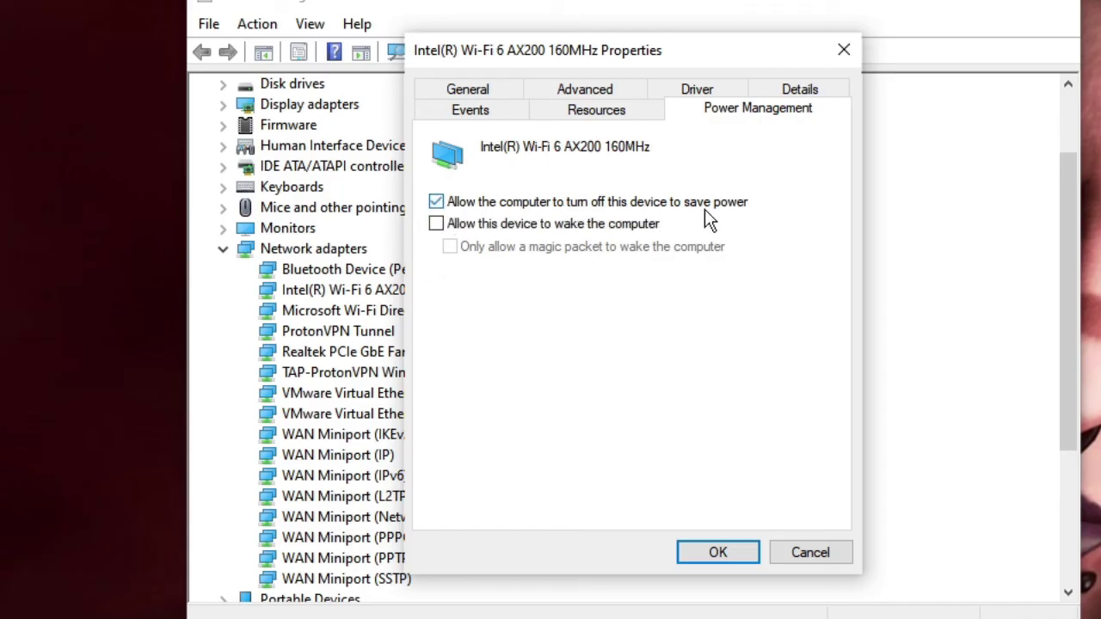
{"action": "left_click", "coordinate": [437, 203]}
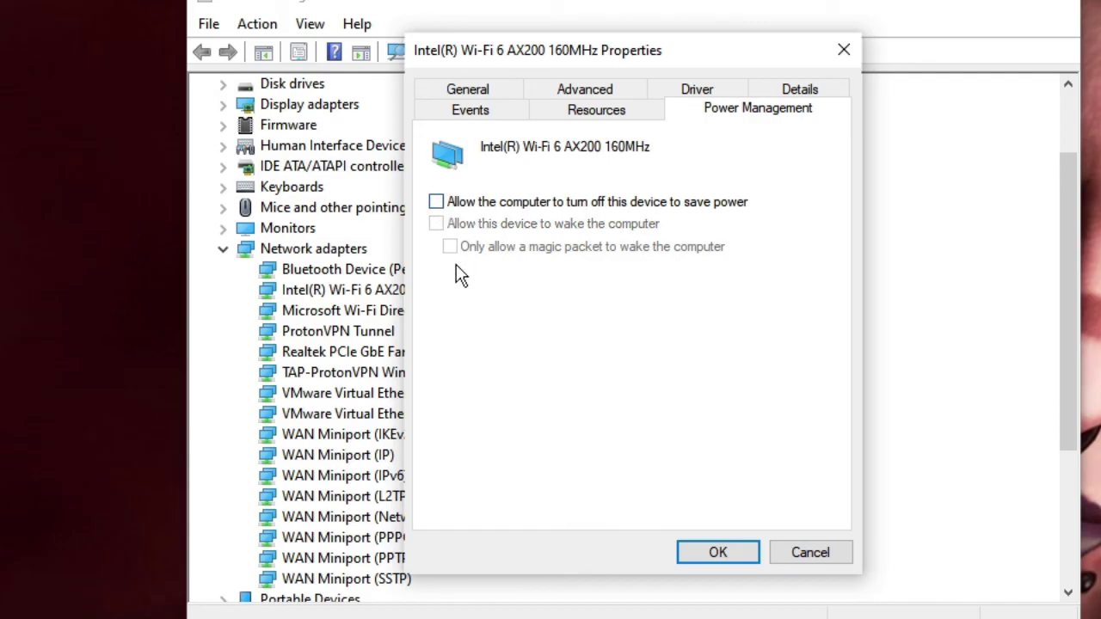
{"action": "left_click", "coordinate": [725, 552]}
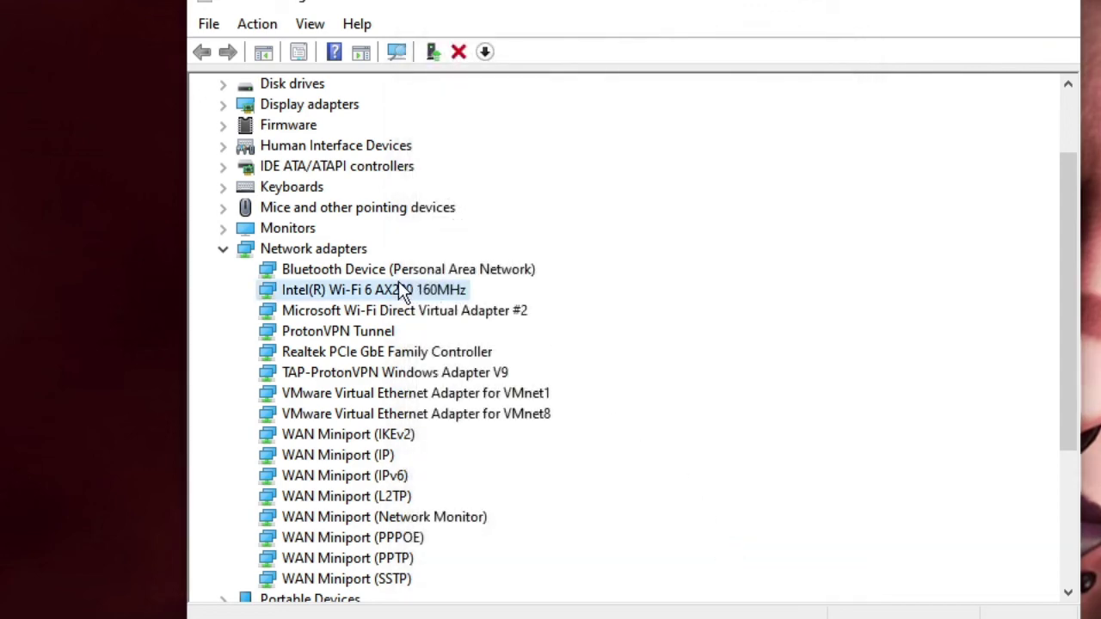
Run an automatic driver update search for the Intel Wi-Fi 6 AX200 adapter and close the update wizard.
{"action": "right_click", "coordinate": [401, 291]}
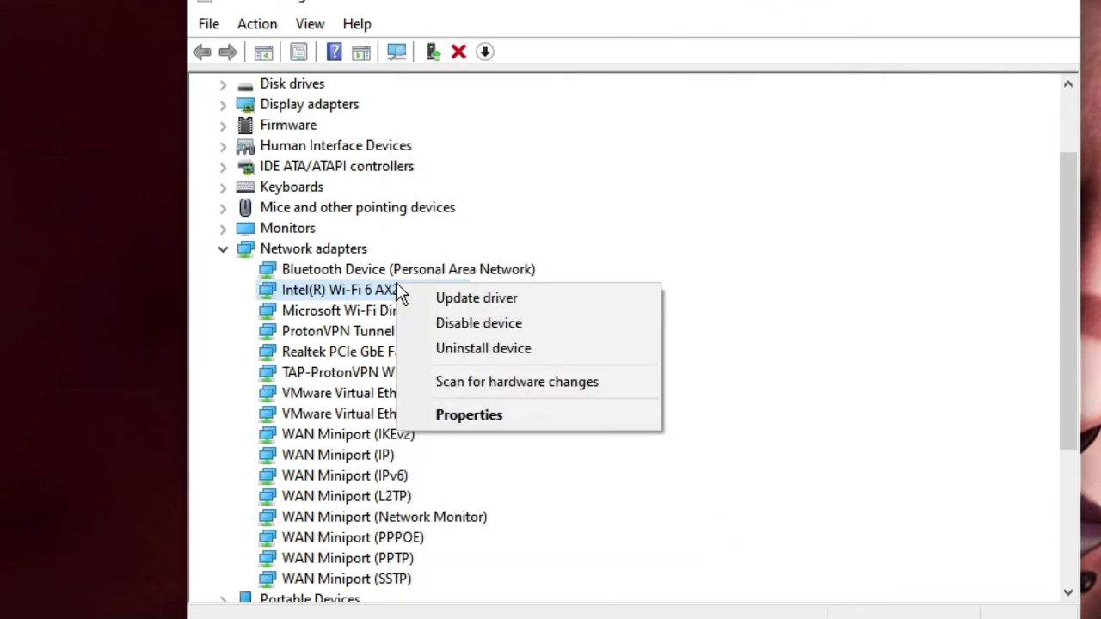
{"action": "left_click", "coordinate": [507, 301]}
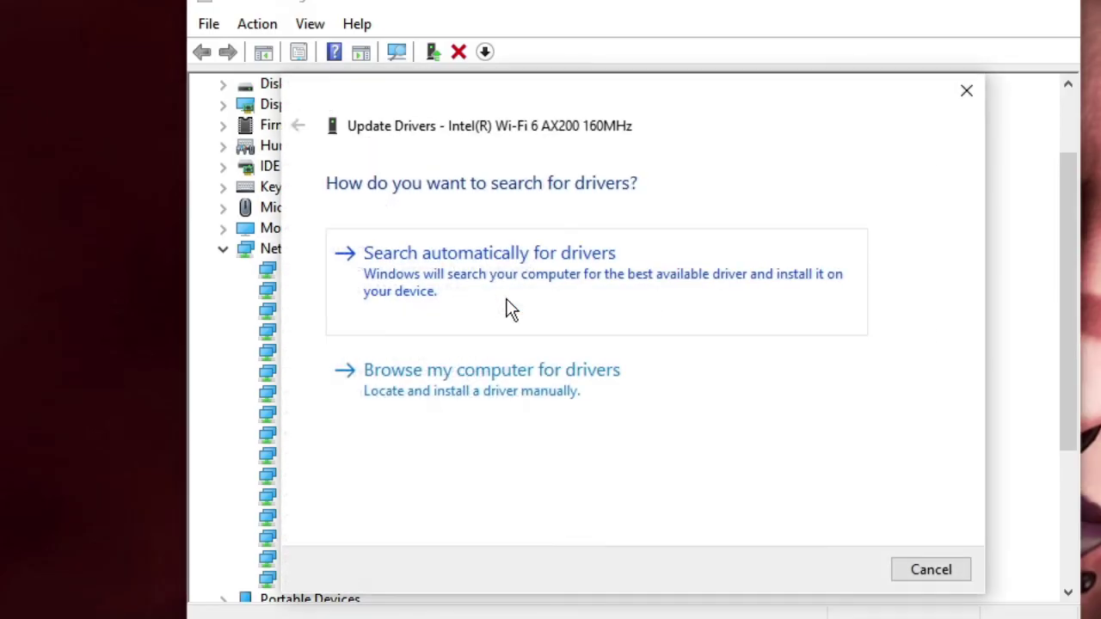
{"action": "left_click", "coordinate": [580, 290]}
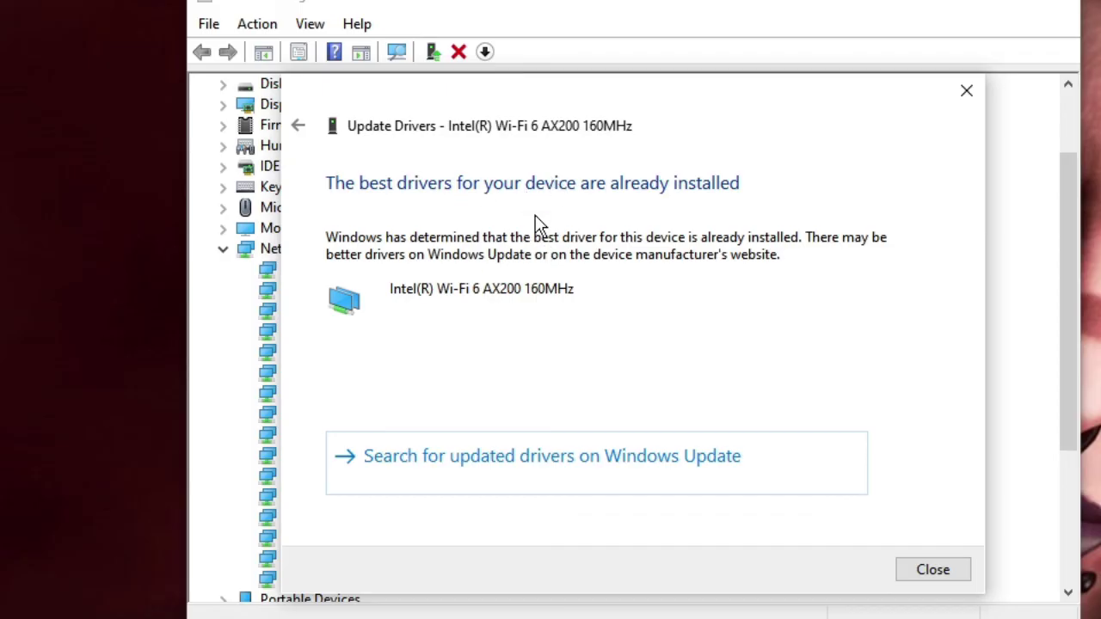
{"action": "left_click", "coordinate": [937, 574]}
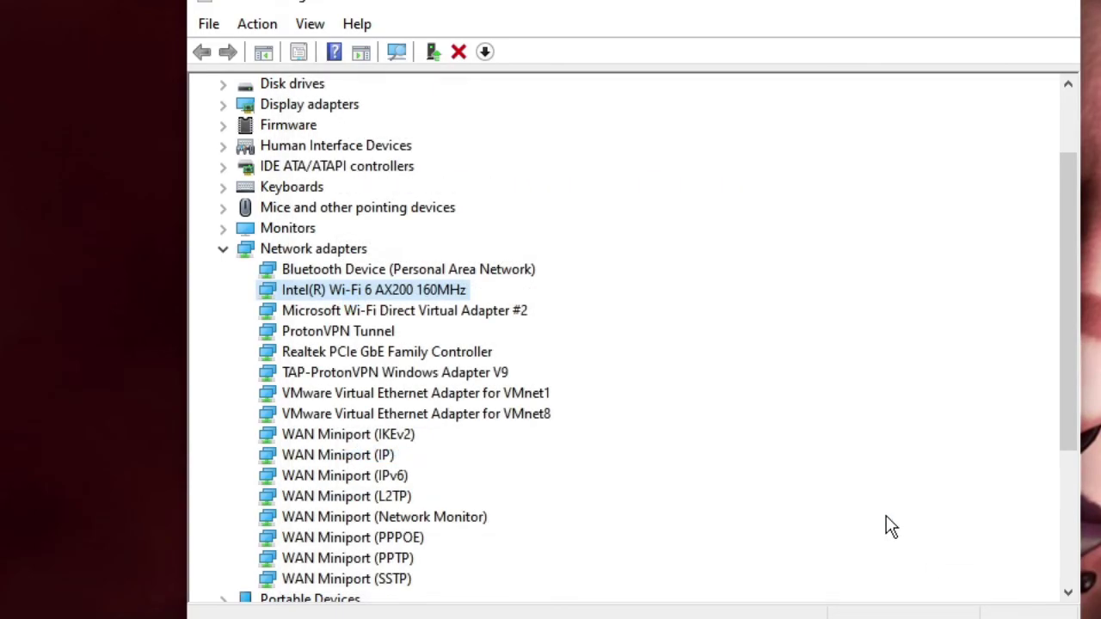
Start uninstalling the Intel Wi-Fi 6 AX200 adapter from the network adapters.
{"action": "right_click", "coordinate": [398, 297]}
{"action": "left_click", "coordinate": [470, 357]}
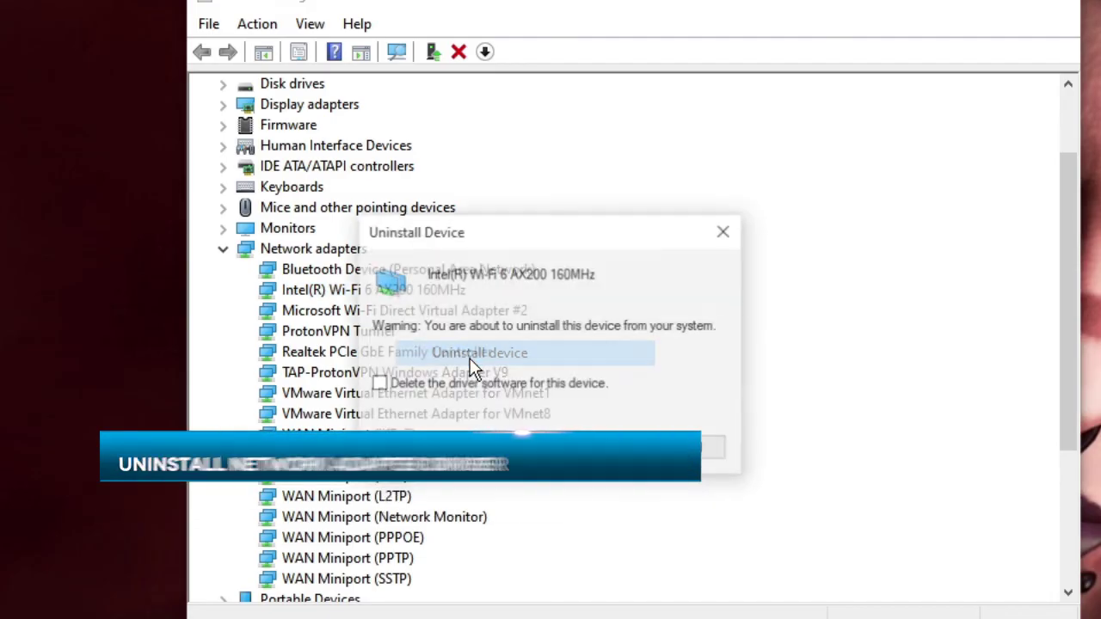